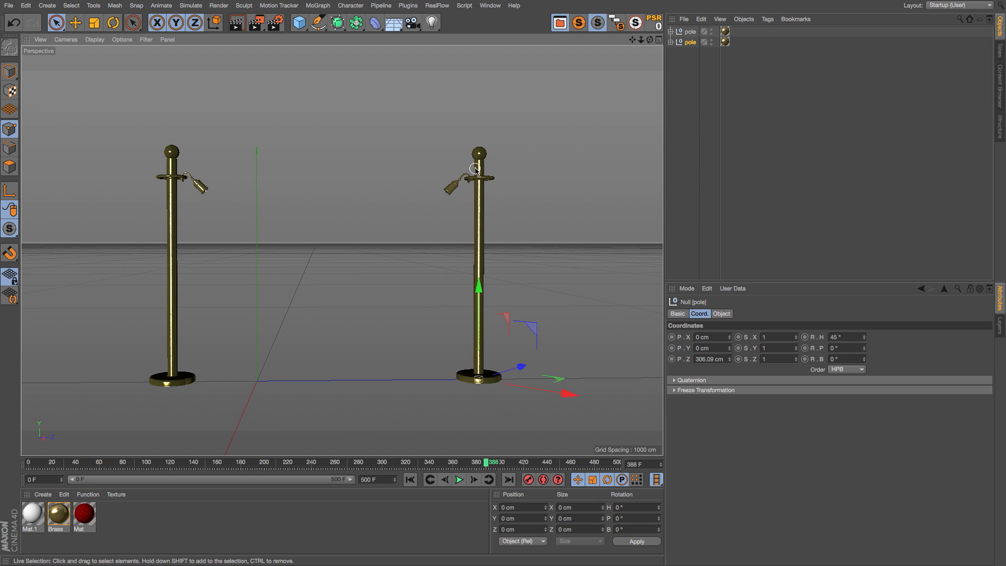
Browse the library of ready-made event assets, then close it and return to the scene
left_click(560, 22)
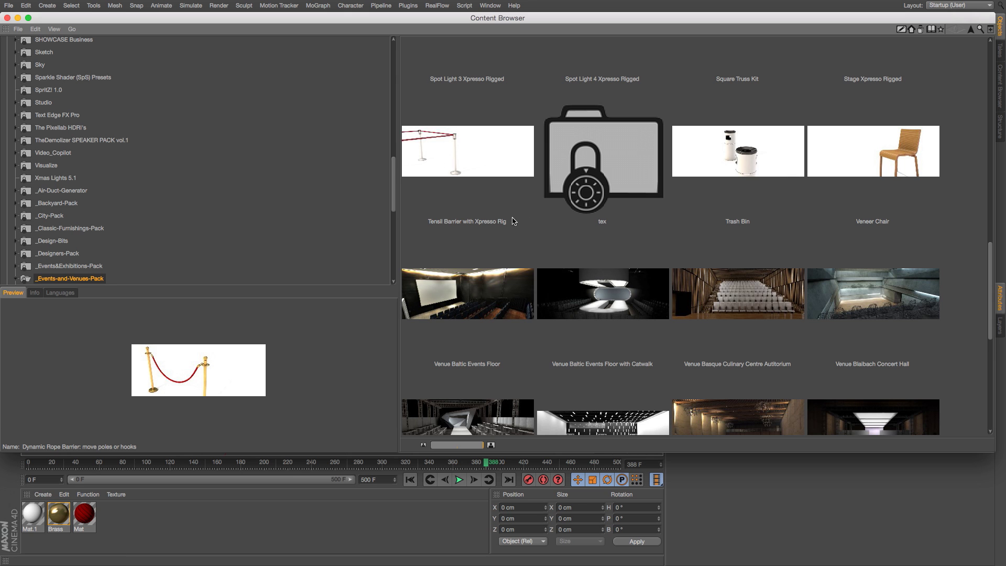
scroll(469, 194, "up", 5)
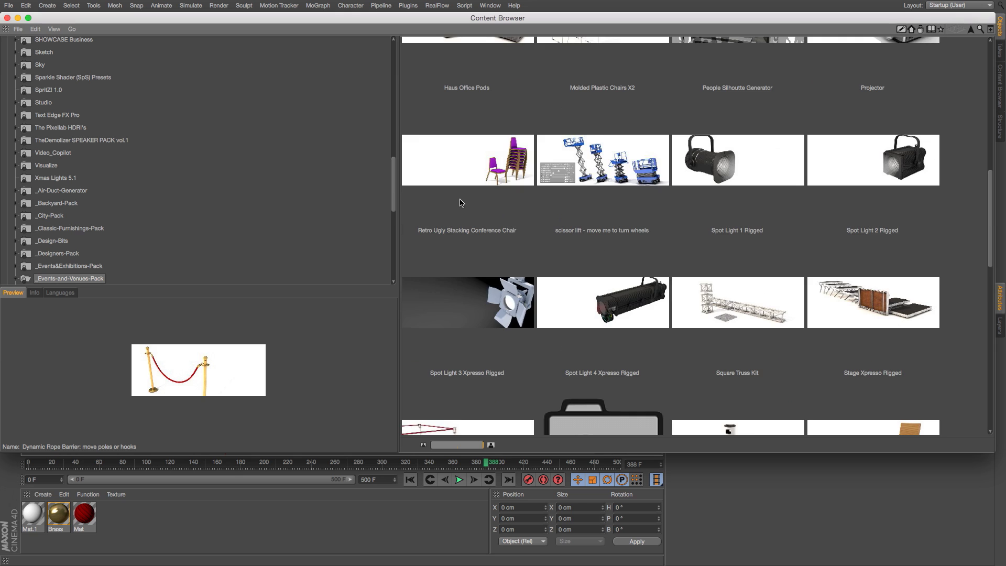
scroll(461, 205, "down", 3)
scroll(462, 215, "up", 5)
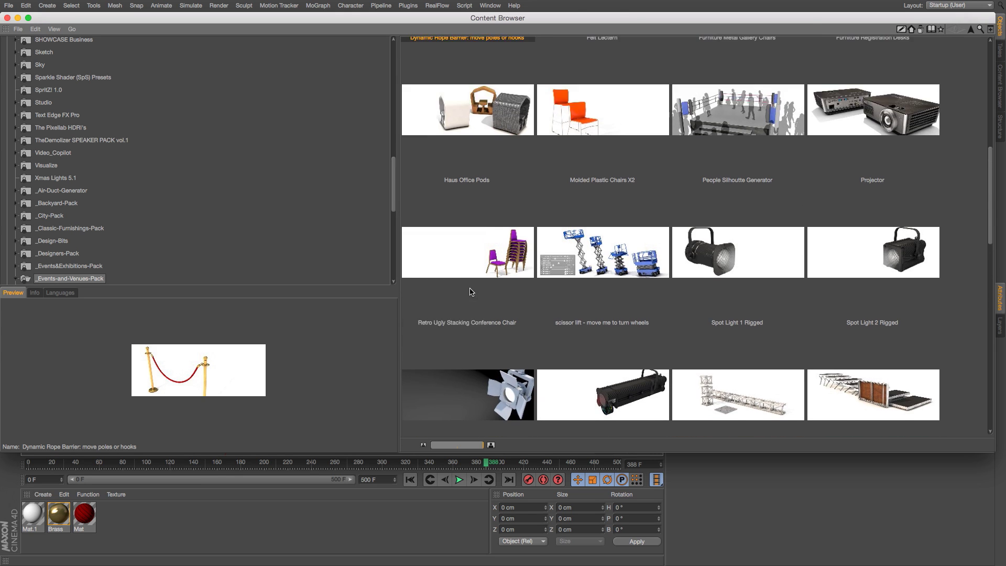
scroll(468, 283, "up", 3)
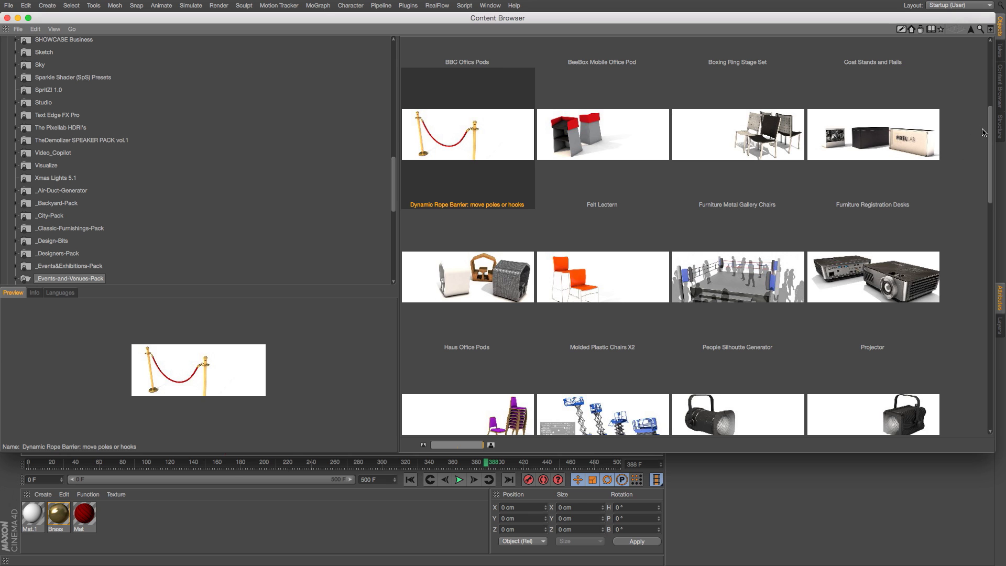
scroll(984, 133, "up", 3)
scroll(988, 152, "down", 5)
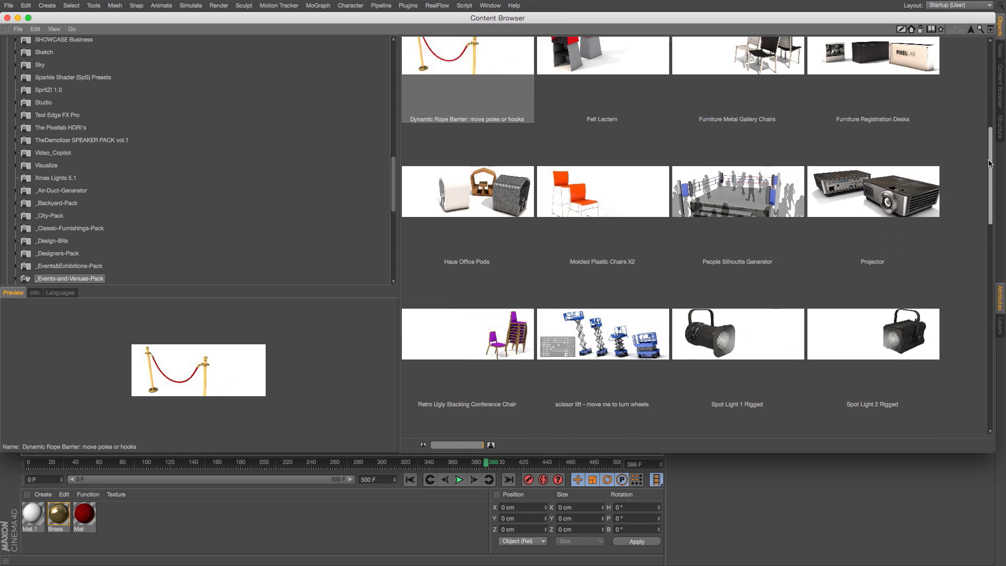
left_click_drag(989, 163, 984, 280)
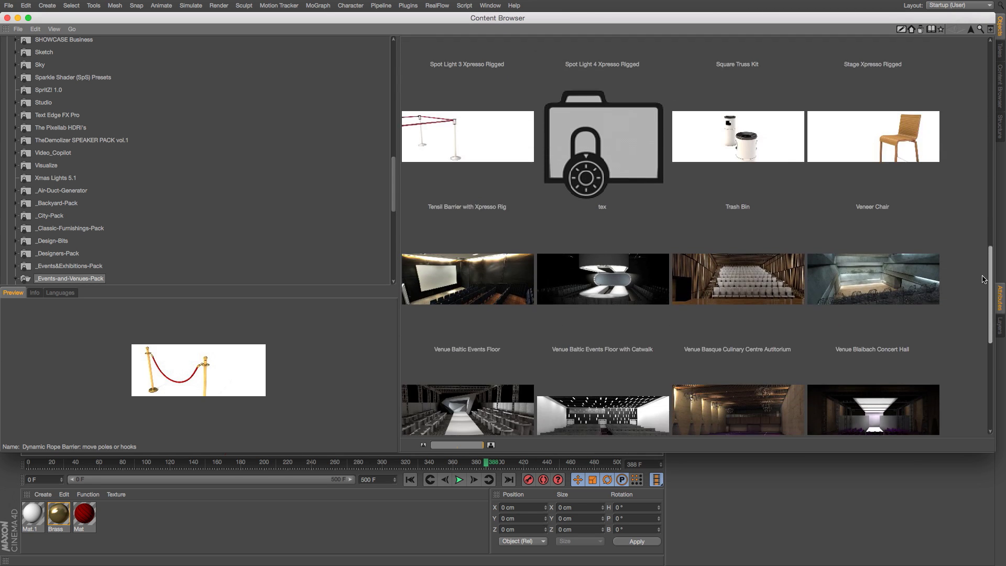
scroll(984, 280, "down", 5)
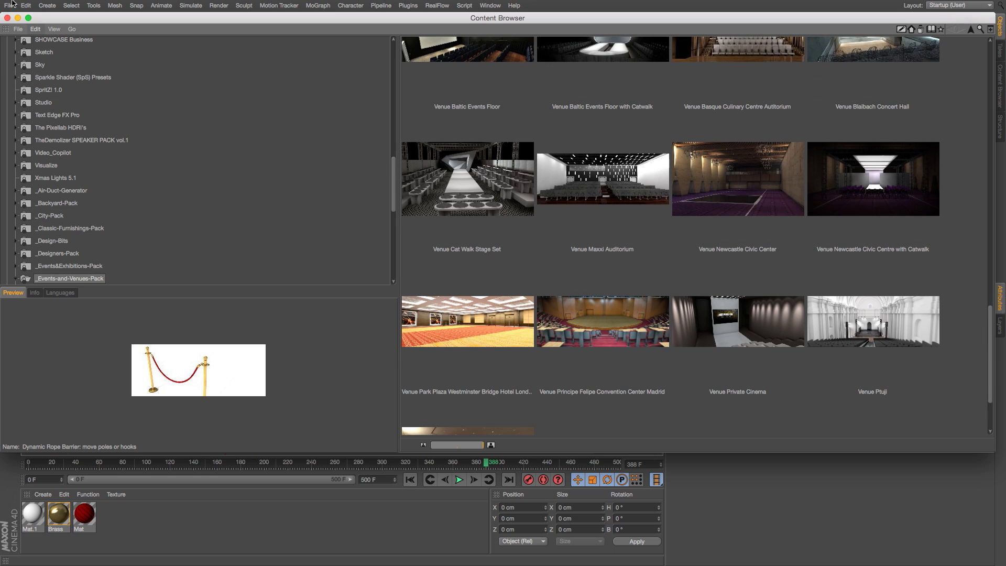
left_click(8, 17)
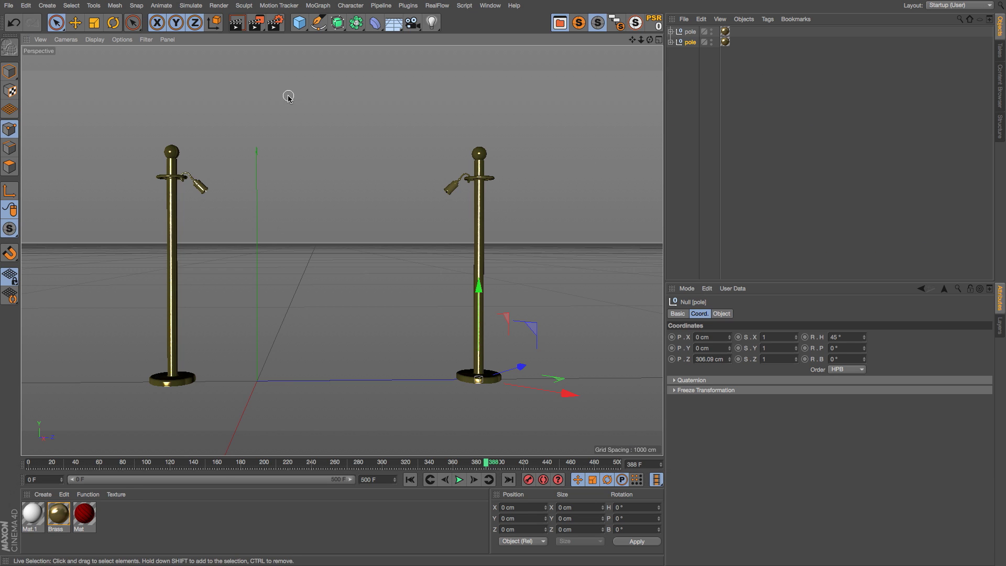
Draw a two-point Pen spline from the left hook to the right hook in the maximized Right view
left_click(319, 23)
left_click(365, 36)
key("F5")
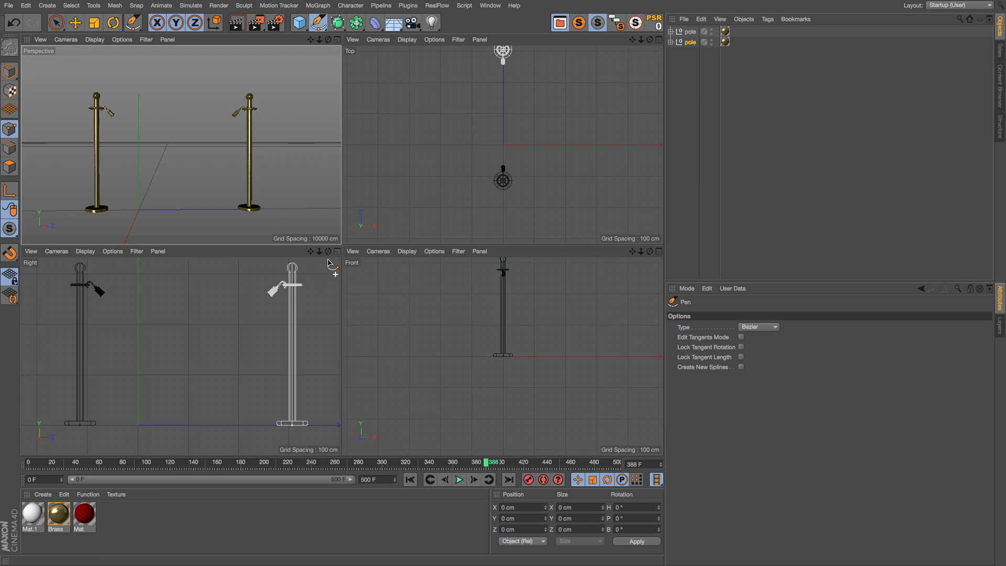
left_click(336, 251)
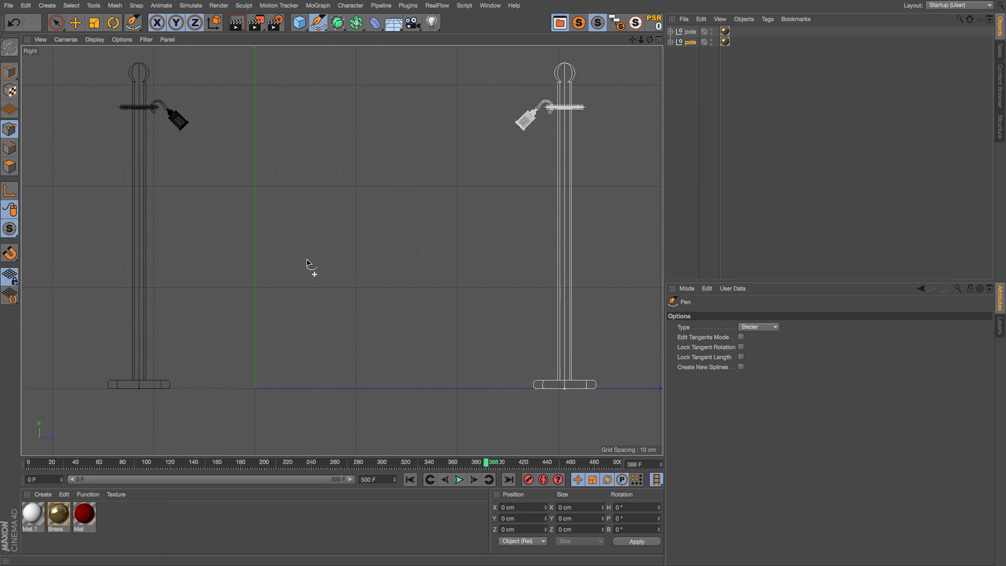
left_click(185, 127)
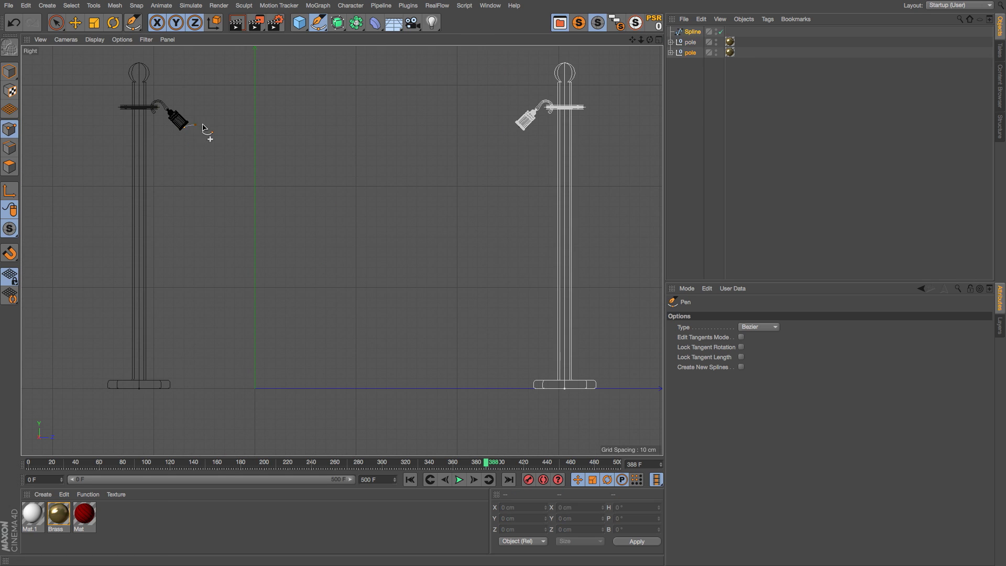
left_click(520, 127)
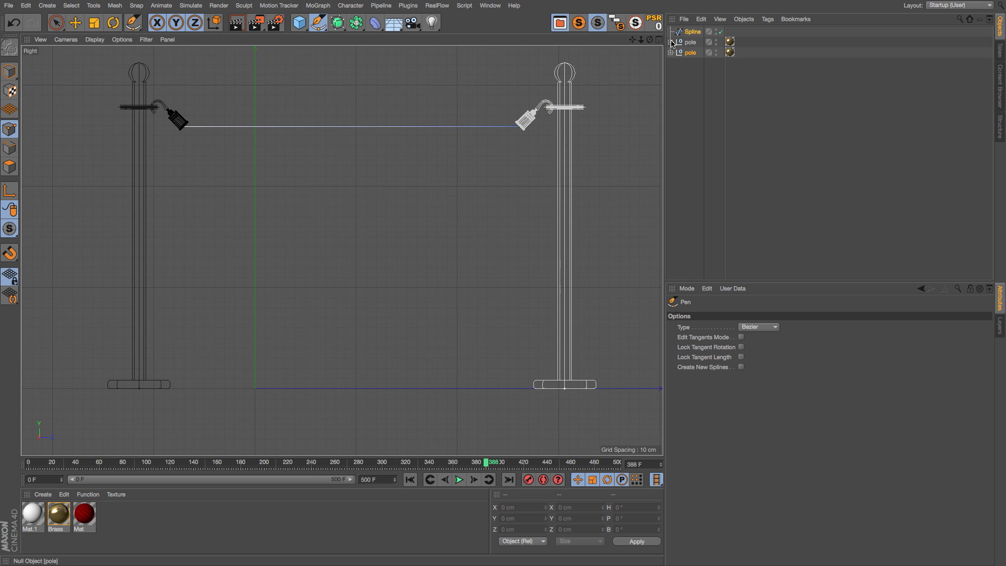
middle_click(266, 207)
middle_click(267, 207)
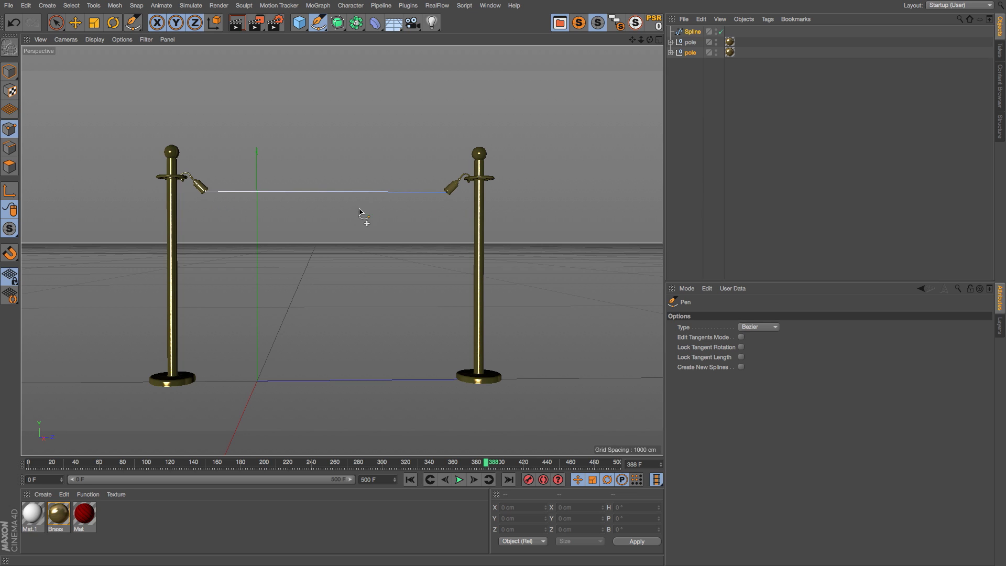
Select the rope spline and subdivide it once, adding a midpoint
left_click(693, 31)
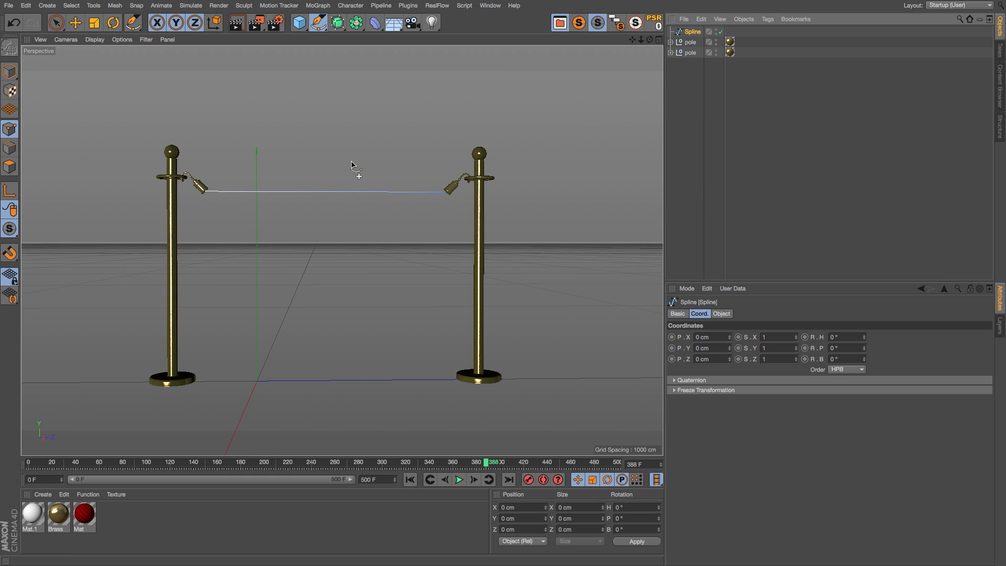
key("u")
key("Escape")
left_click(326, 193, "ctrl")
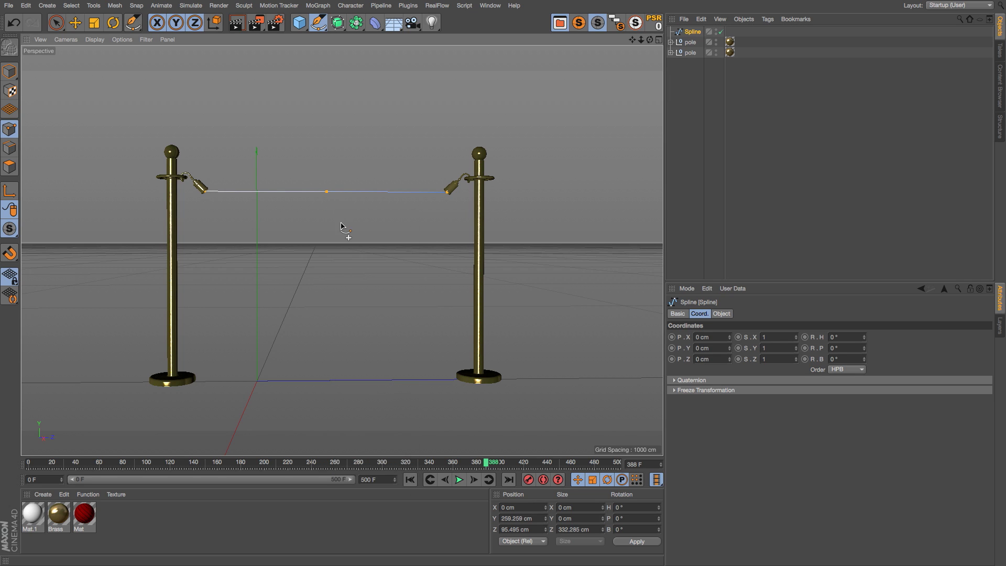
Subdivide the rope spline four more times with U~S, then rewind to frame 0
key("u")
key("s")
key("u")
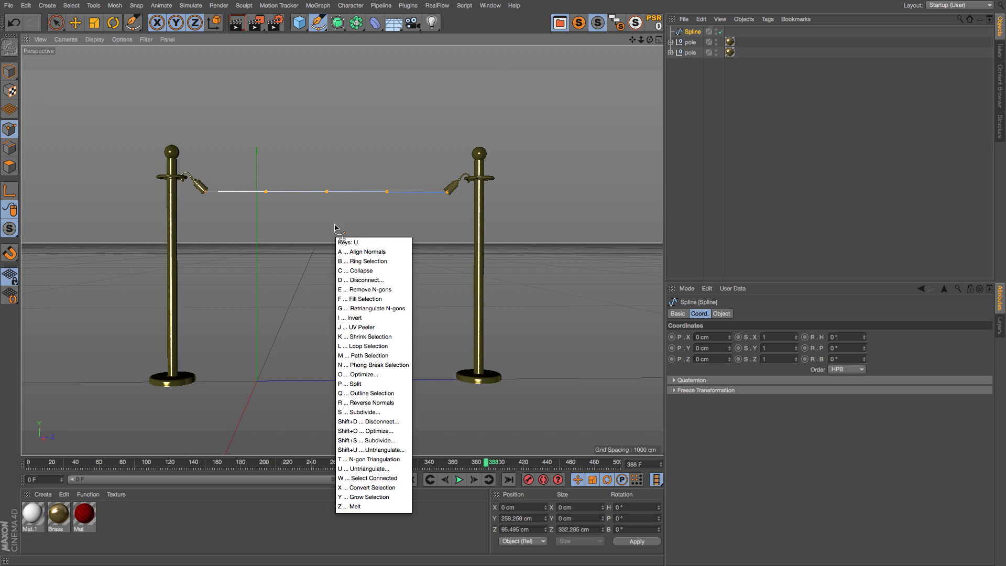
key("s")
key("u")
key("s")
key("u")
key("s")
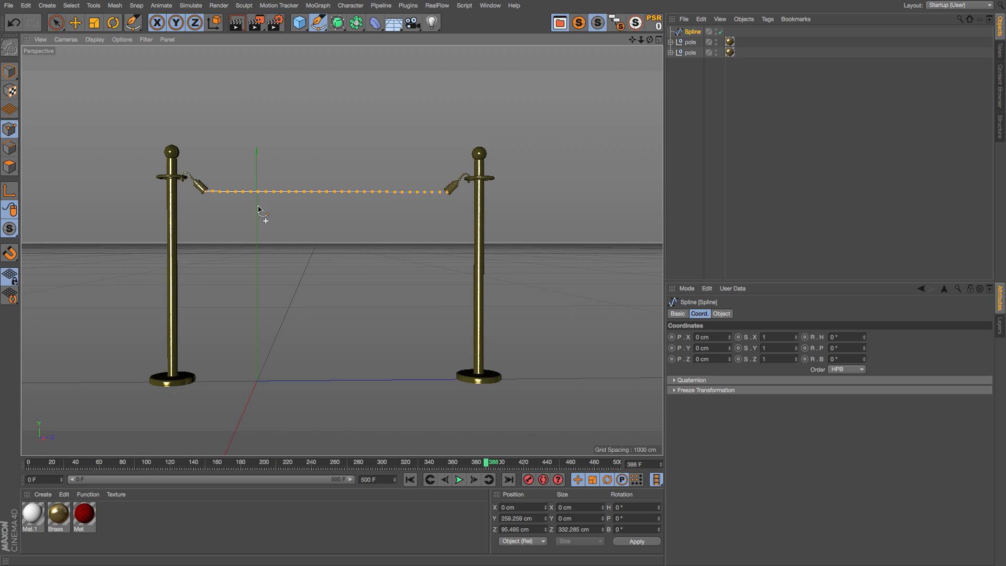
key("shift+f")
Add a Hair Tags > Spline Dynamics tag to the rope spline and test-play it back to frame 0
right_click(695, 34)
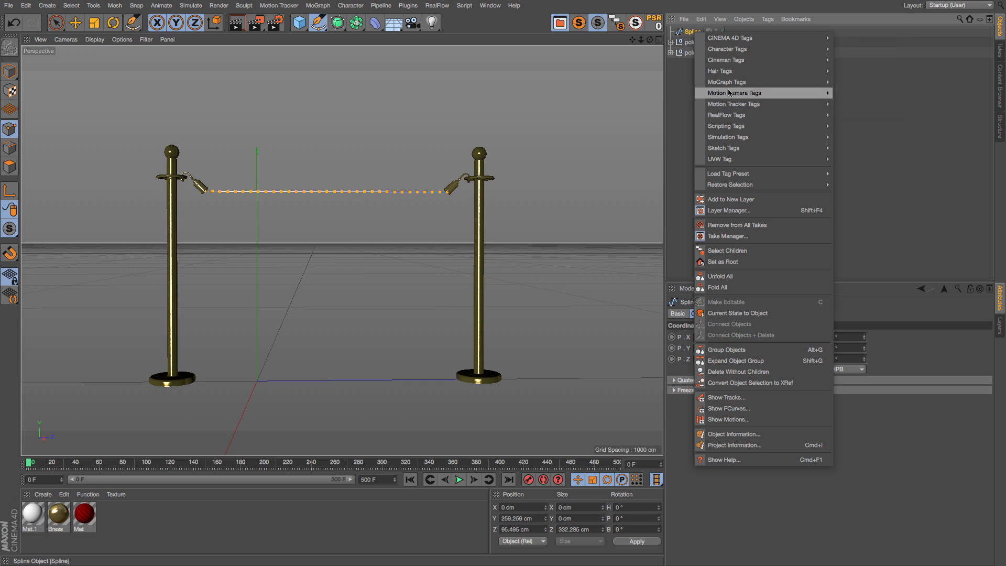
mouse_move(817, 70)
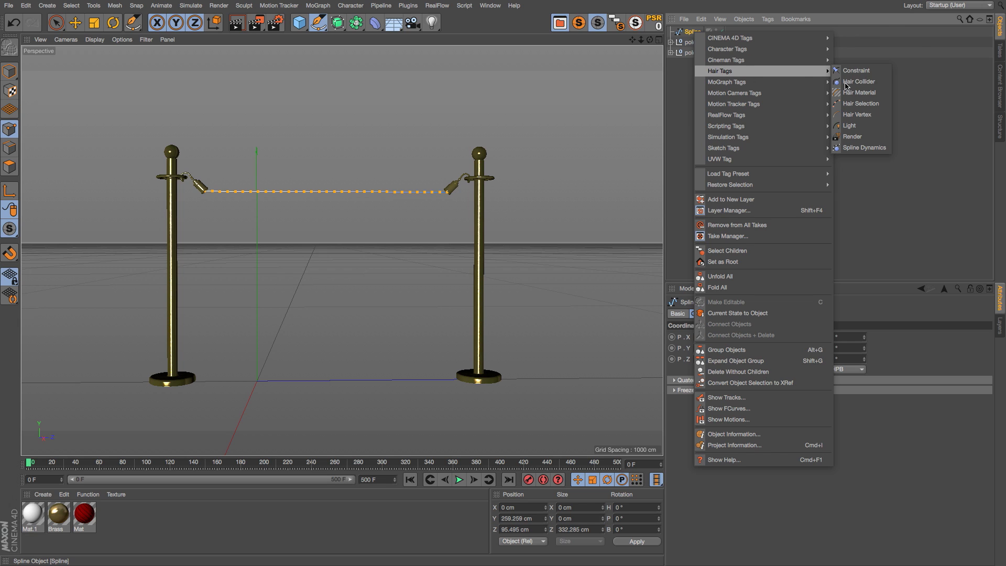
left_click(865, 148)
left_click(459, 480)
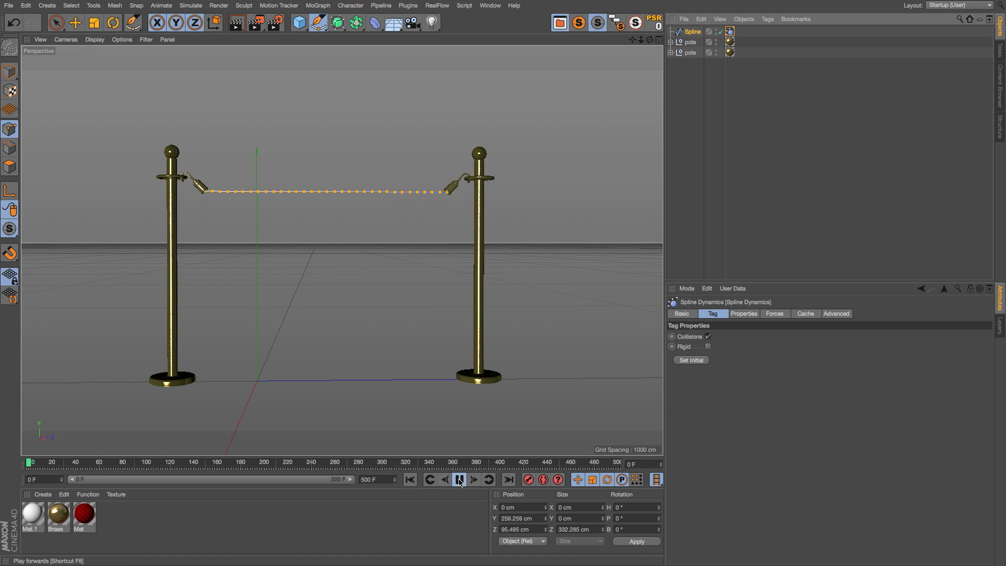
left_click(410, 480)
left_click(671, 41)
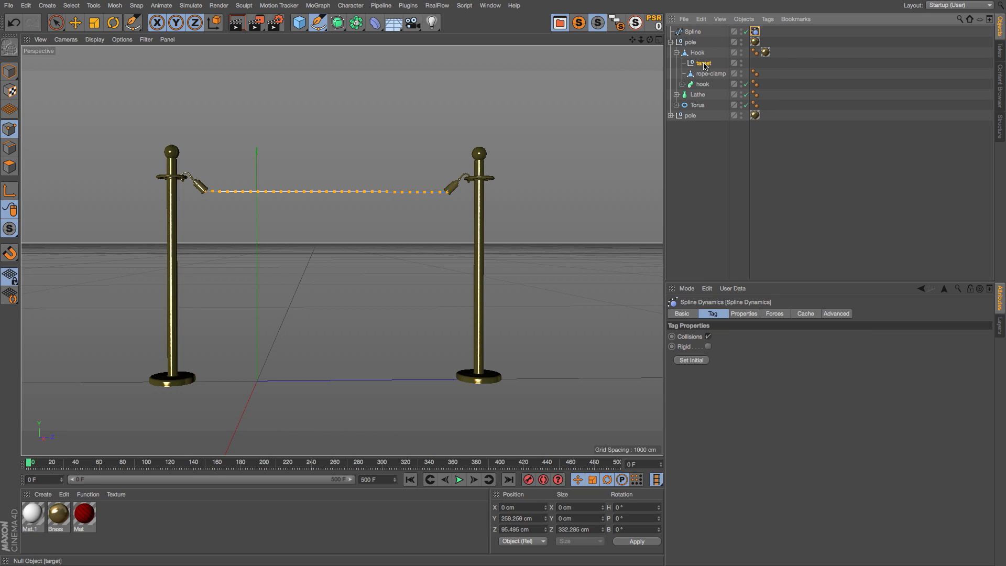
Expand both pole groups, select each hook's target null with Move, and reselect the rope spline
left_click(706, 64)
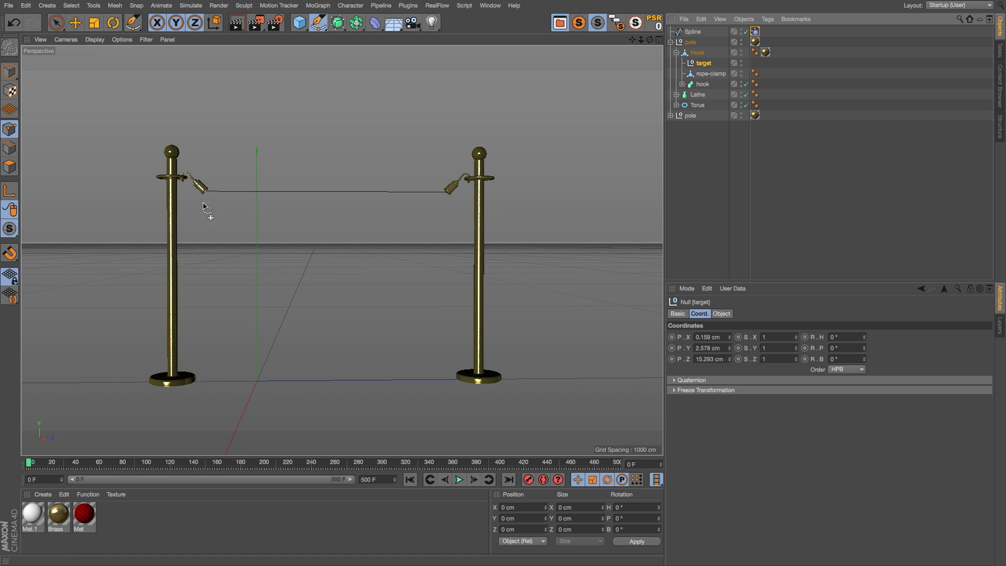
key("e")
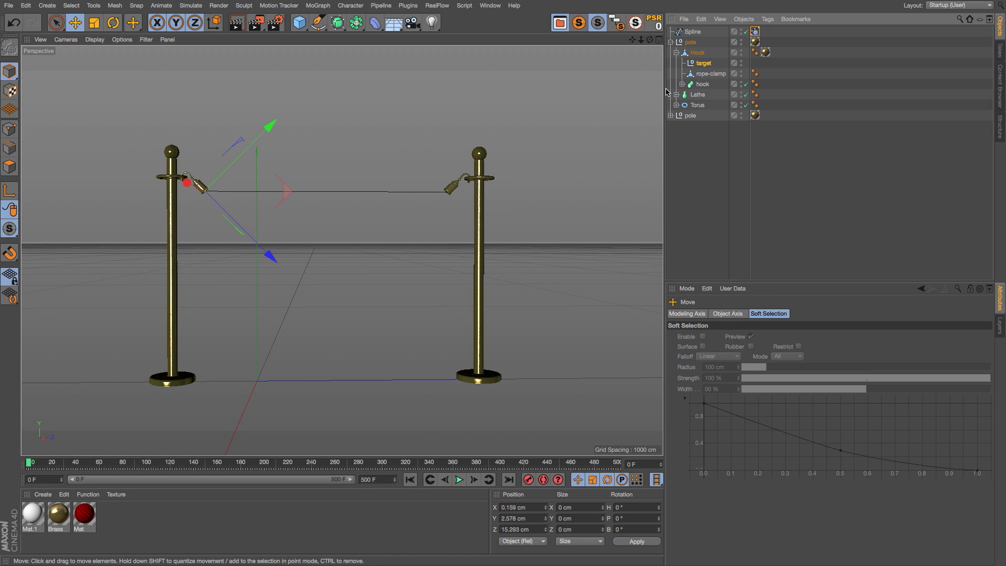
left_click(671, 115)
left_click(705, 138)
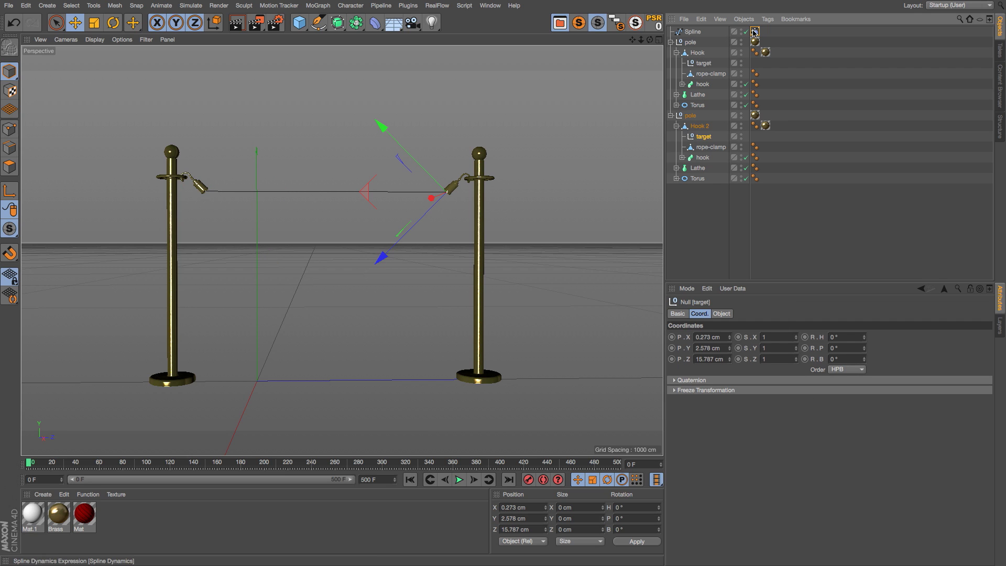
left_click(231, 191)
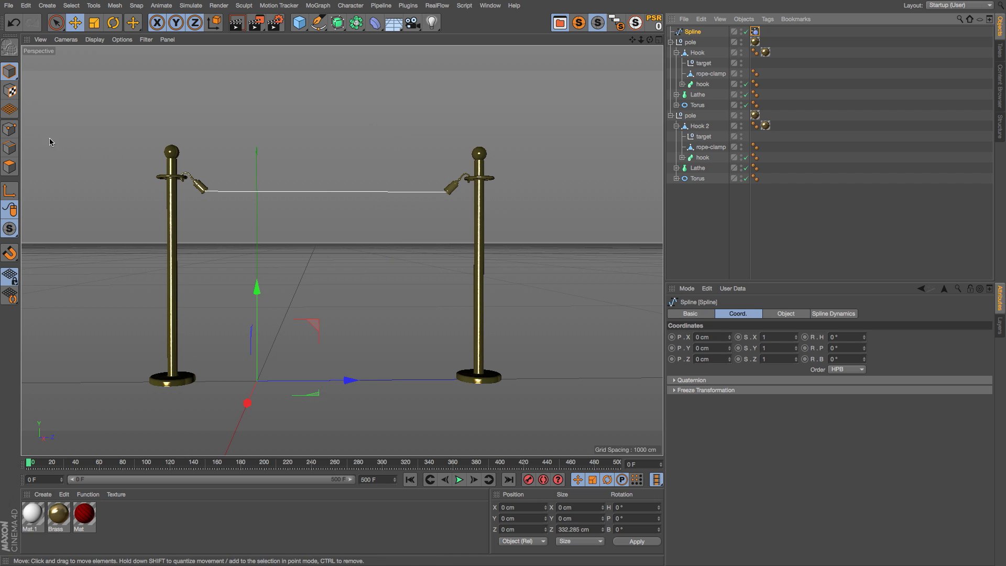
Add a Hair Tags > Constraint tag to the rope spline in point mode
left_click(10, 129)
right_click(701, 35)
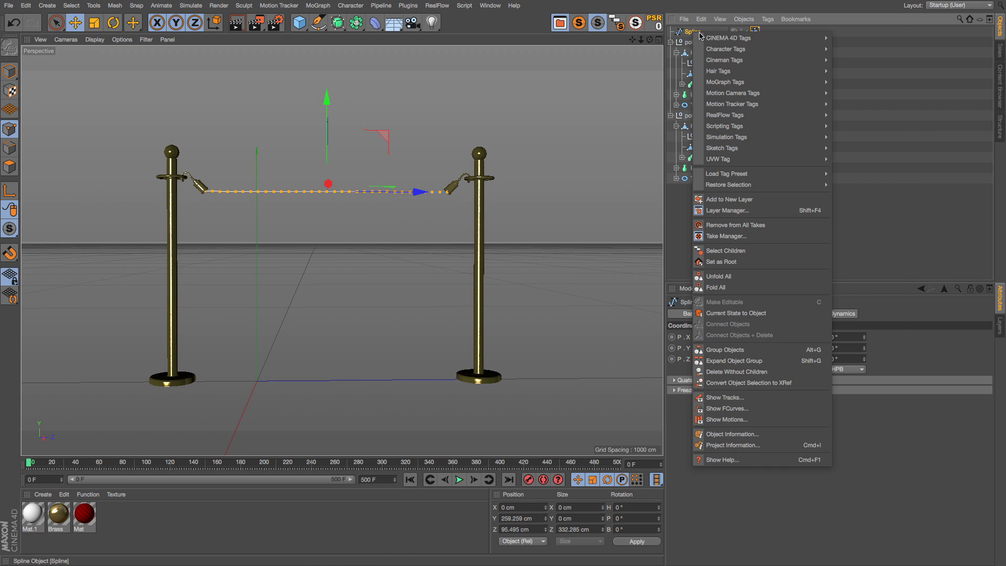
mouse_move(759, 42)
mouse_move(755, 72)
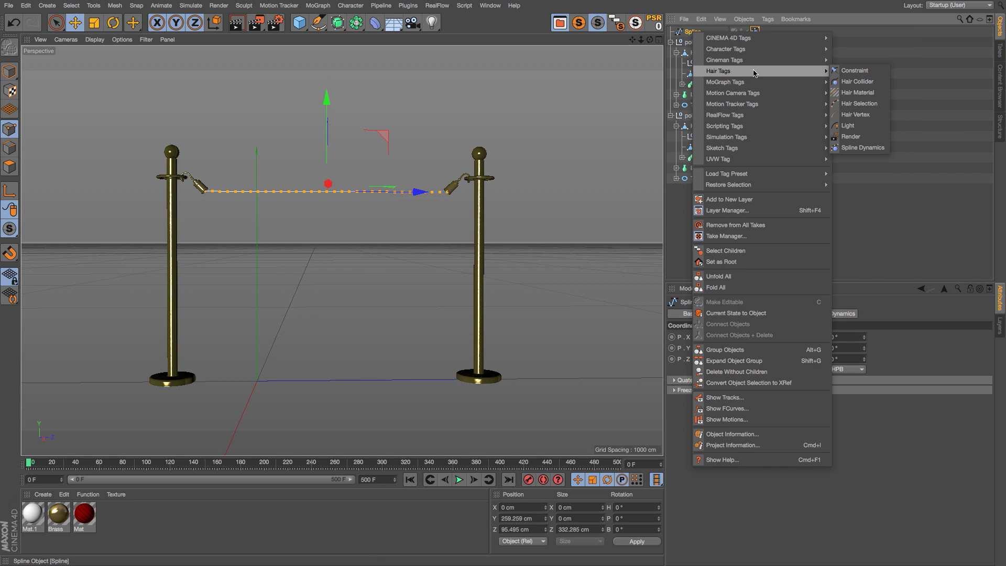
left_click(865, 74)
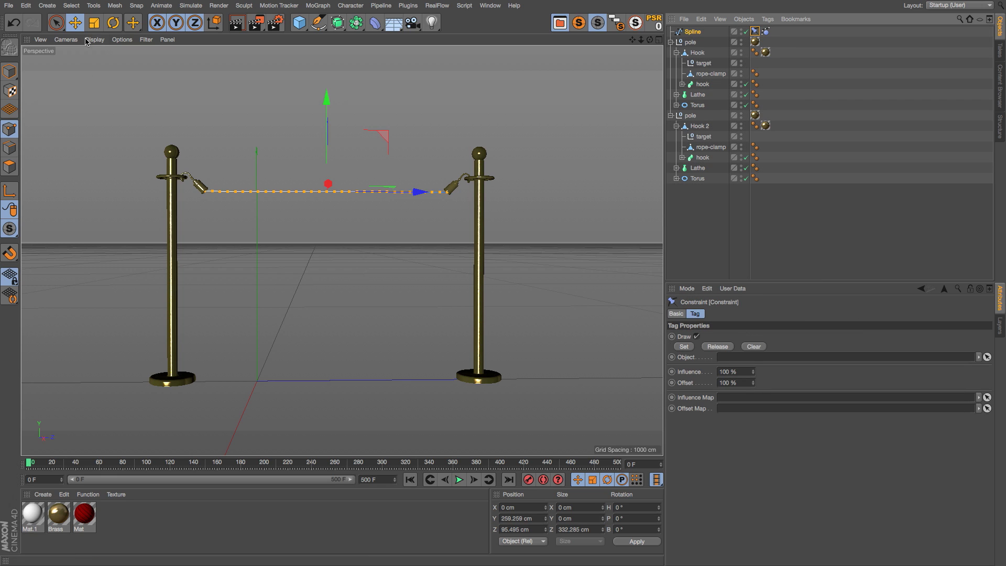
Pin the rope's left end point to the left hook's target, then test-play the simulation
left_click(57, 22)
left_click(205, 193)
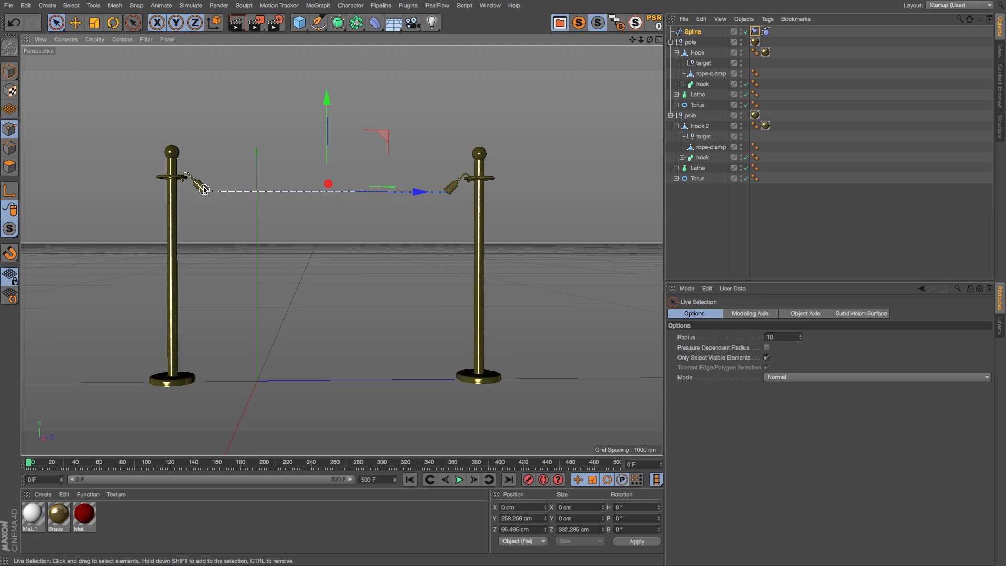
left_click(203, 190)
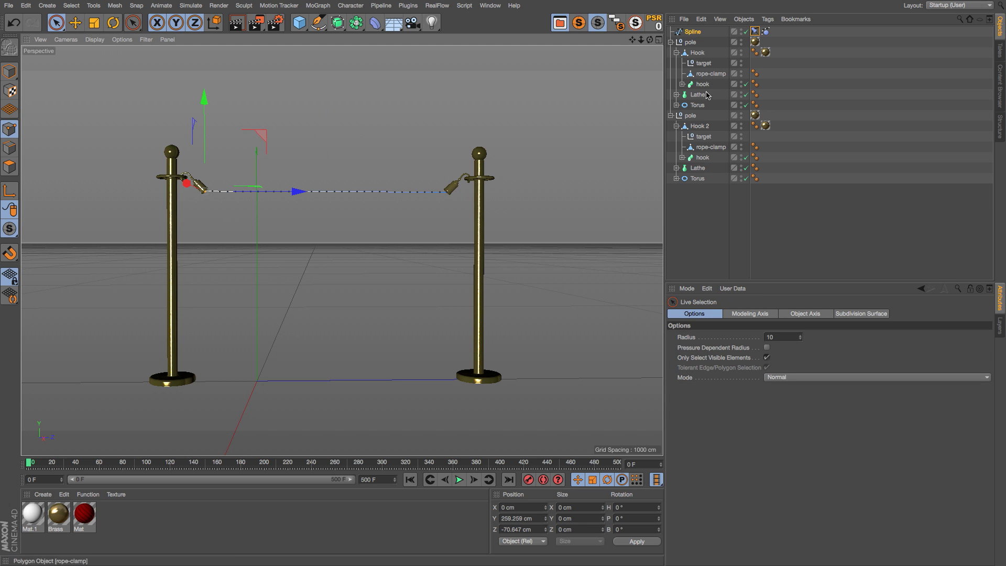
left_click(754, 31)
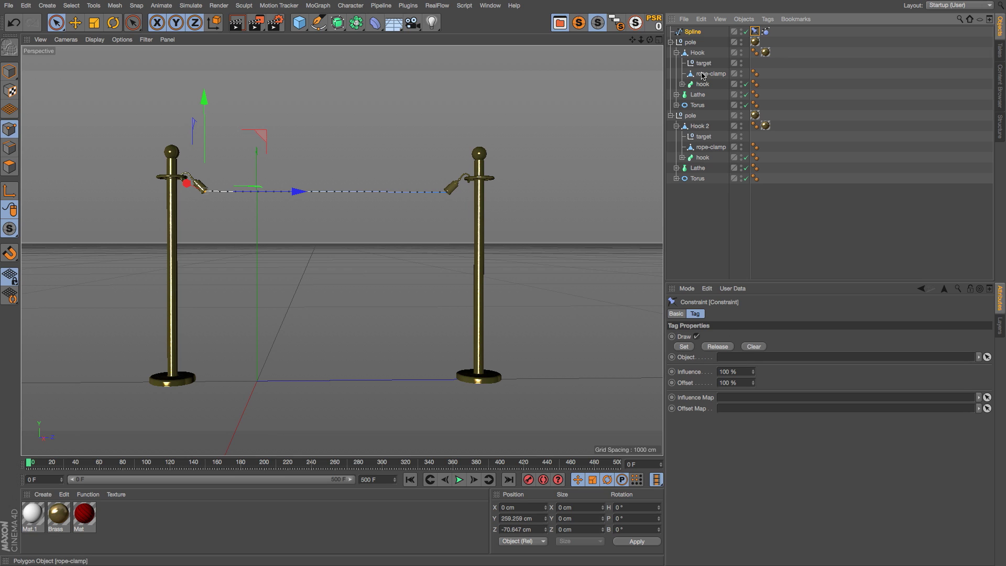
left_click_drag(703, 63, 733, 358)
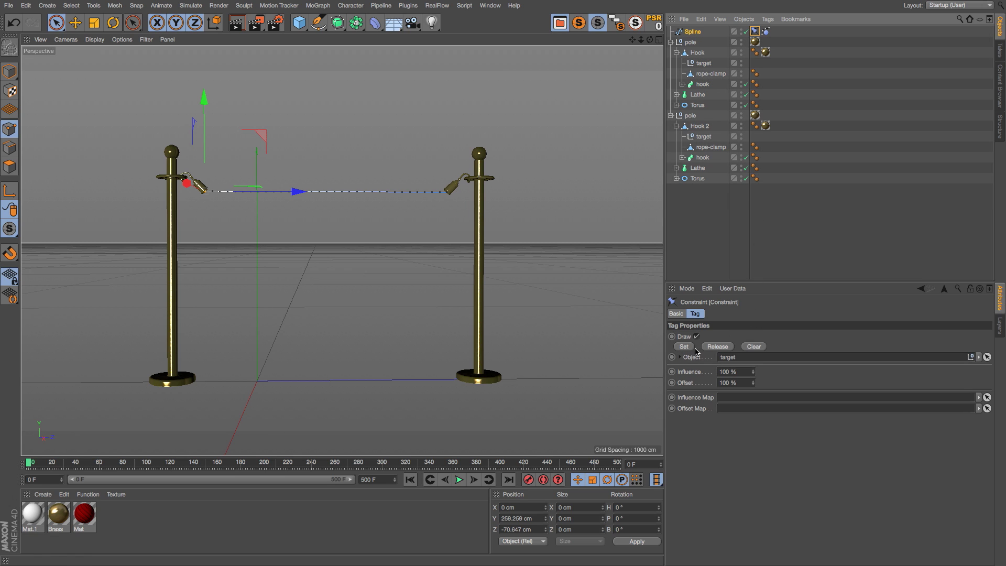
left_click(685, 347)
left_click(355, 261)
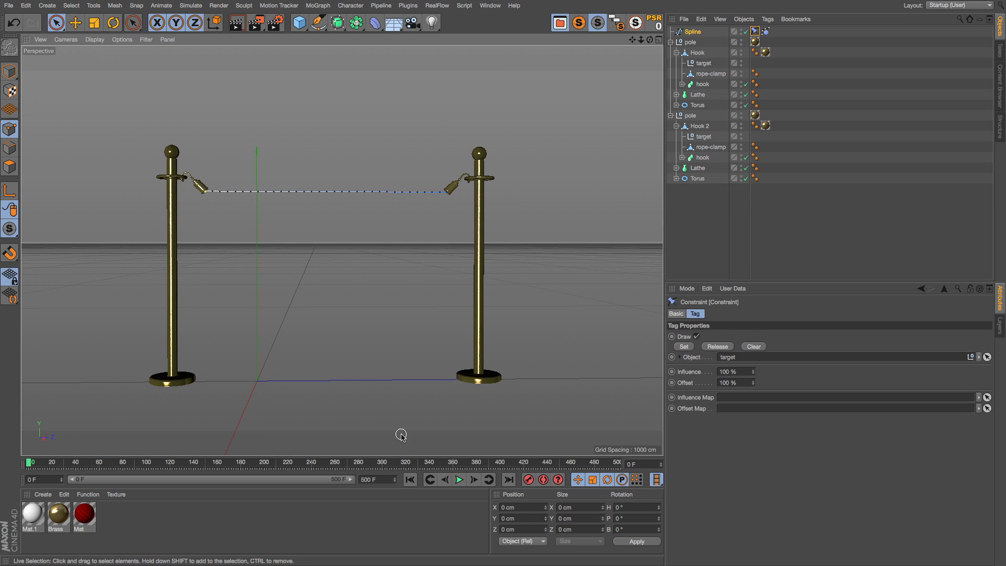
left_click(459, 480)
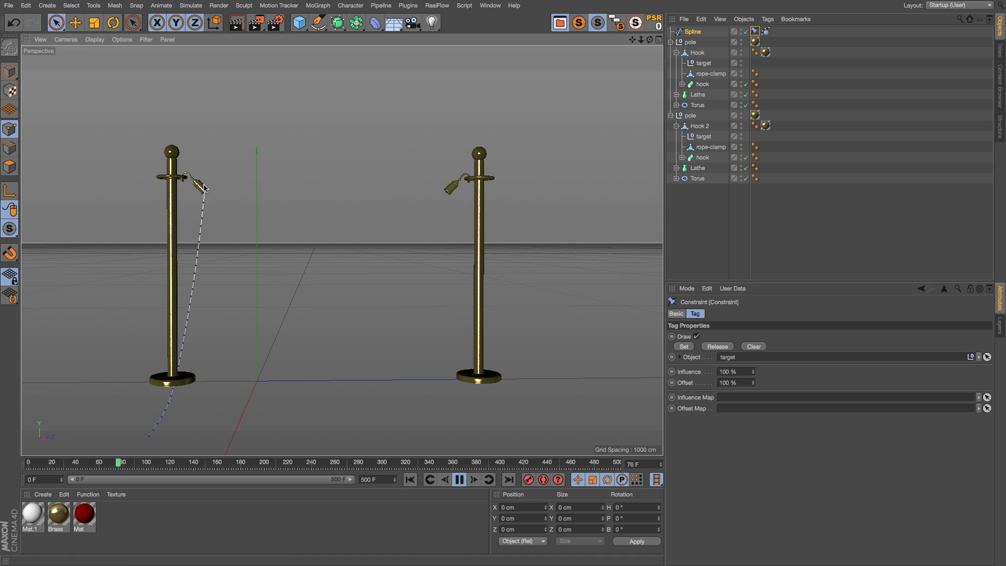
left_click(459, 479)
Add a second Constraint tag pinning the rope's right end point to Hook 2's target
left_click(410, 480)
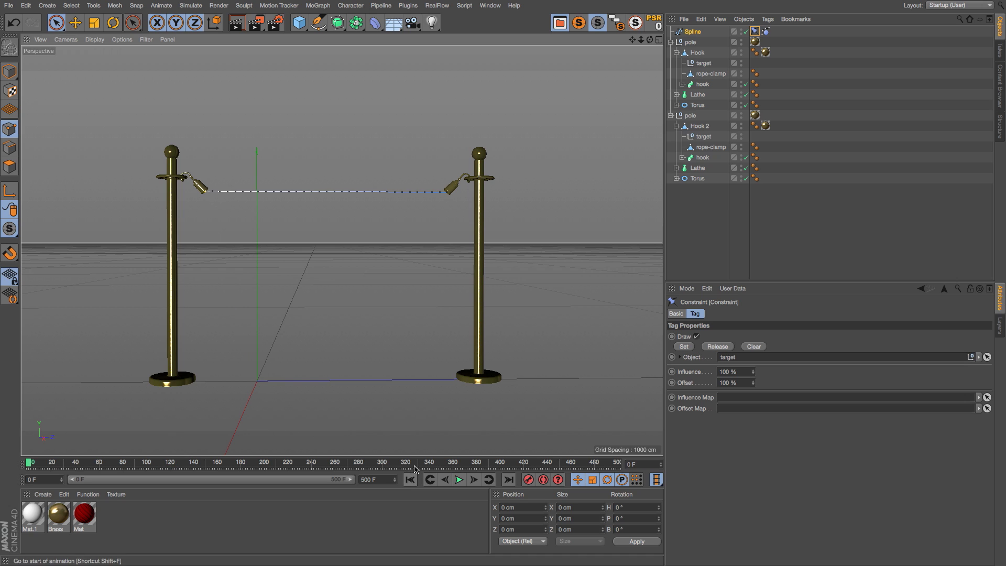
left_click(449, 195)
left_click(449, 195)
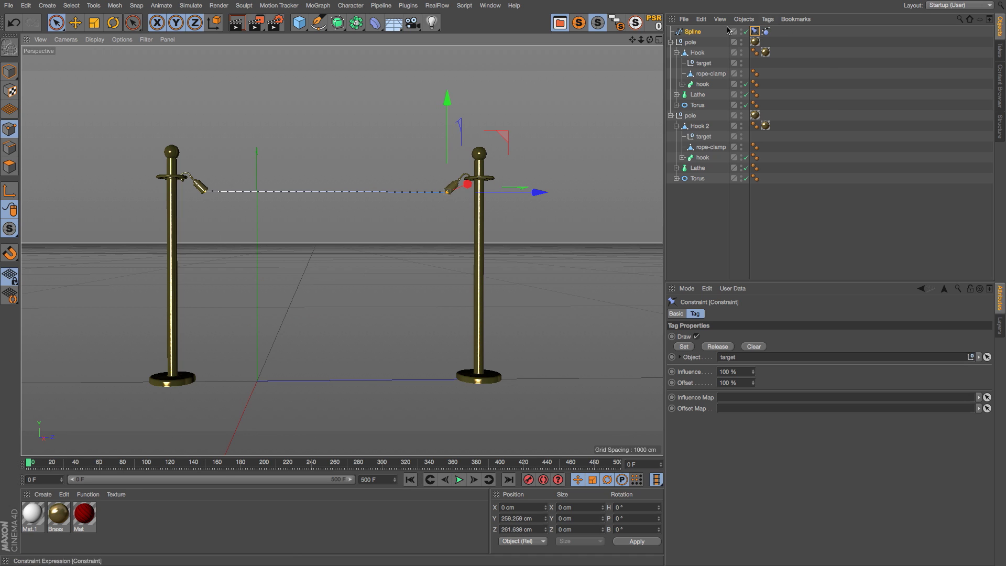
right_click(691, 31)
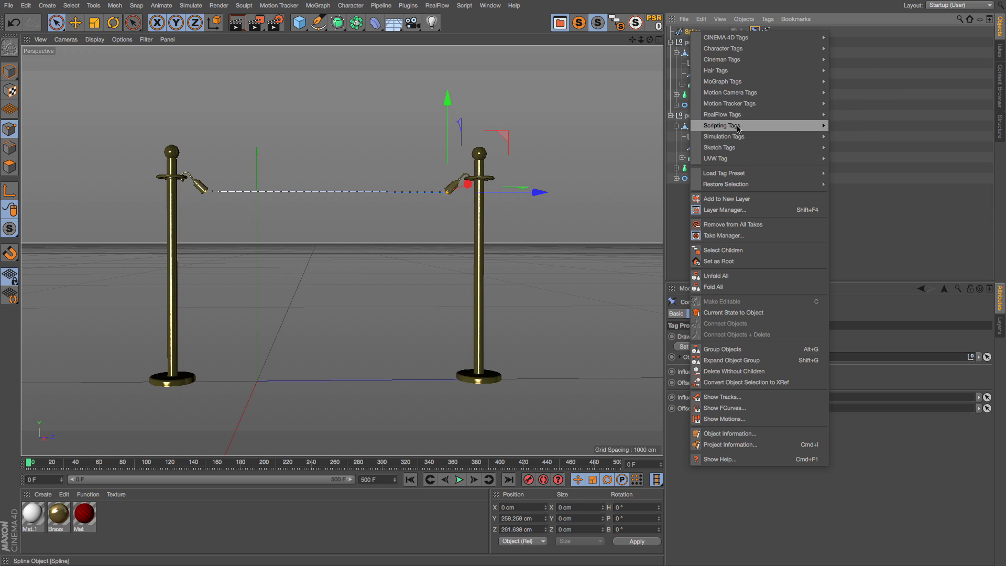
mouse_move(744, 71)
left_click(852, 72)
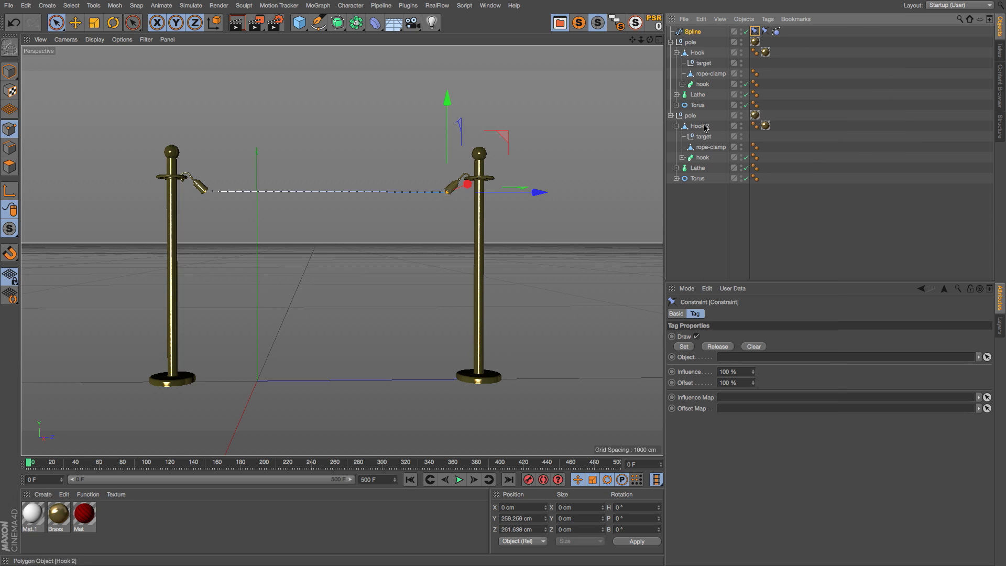
left_click_drag(703, 137, 732, 358)
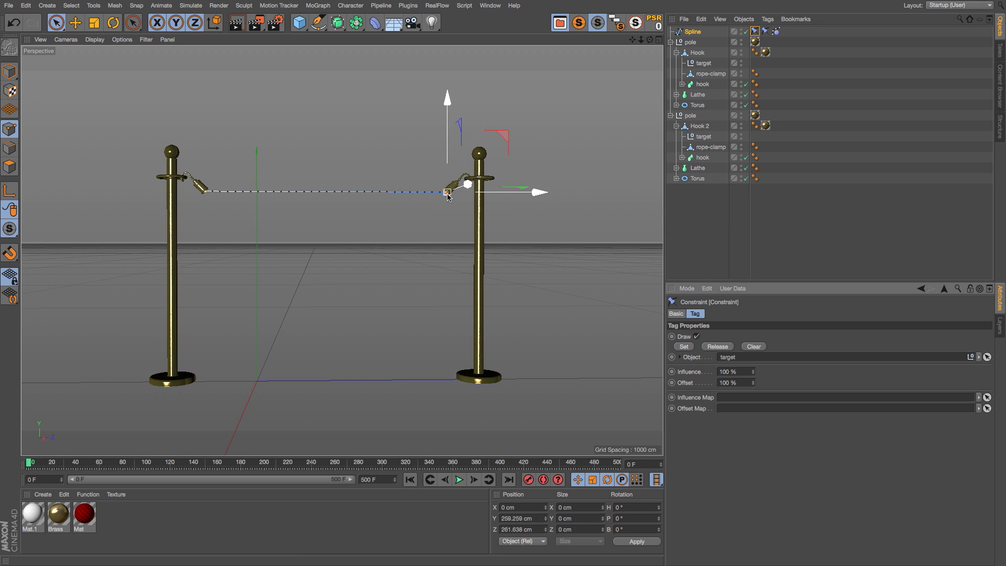
left_click(703, 224)
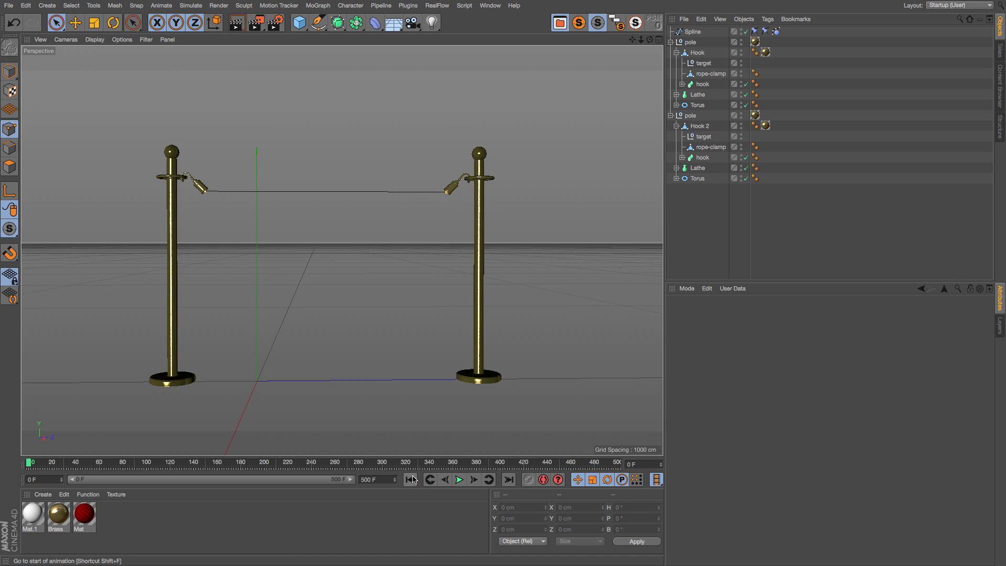
left_click(458, 480)
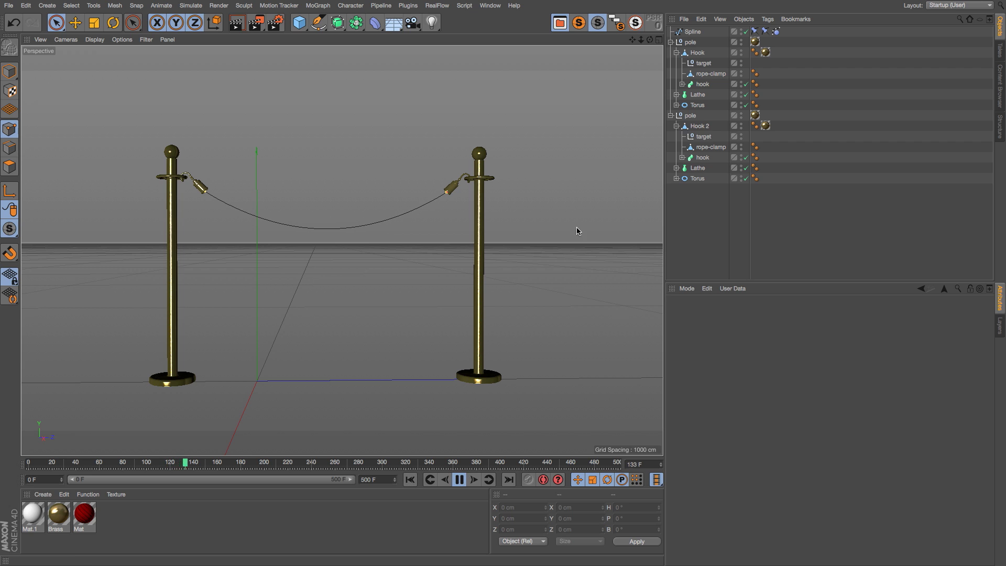
left_click(690, 41)
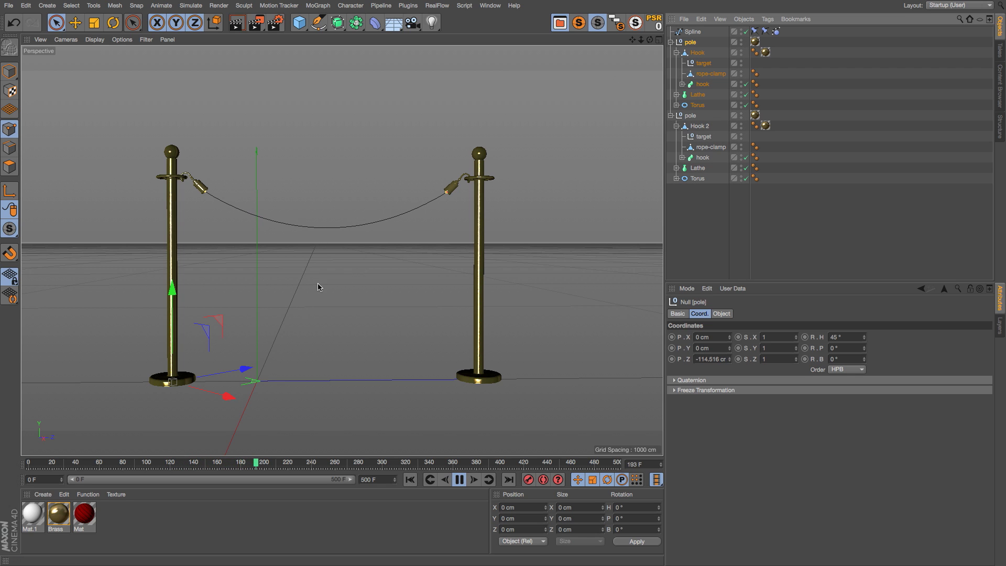
left_click(9, 71)
left_click_drag(245, 369, 269, 420)
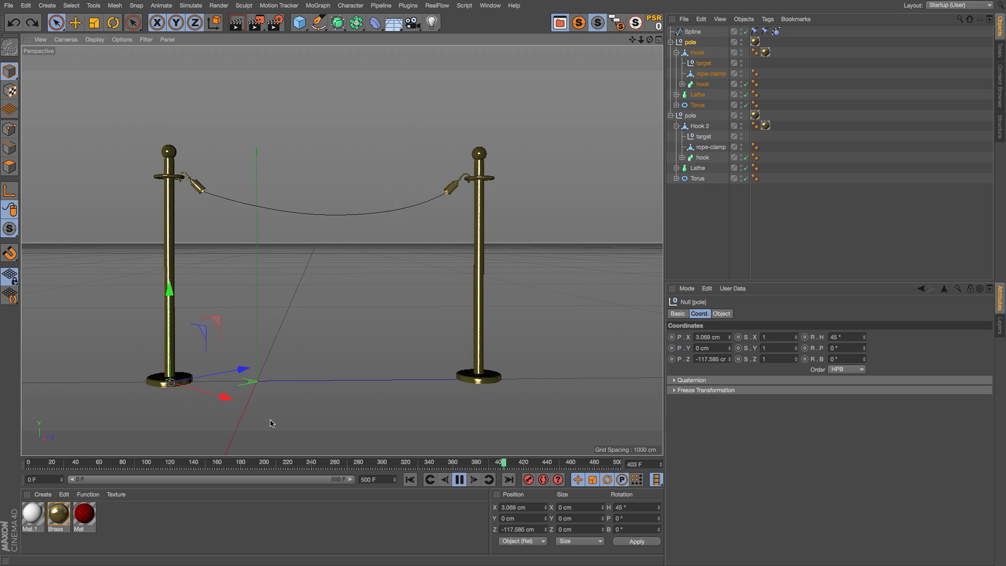
left_click(459, 480)
left_click(410, 480)
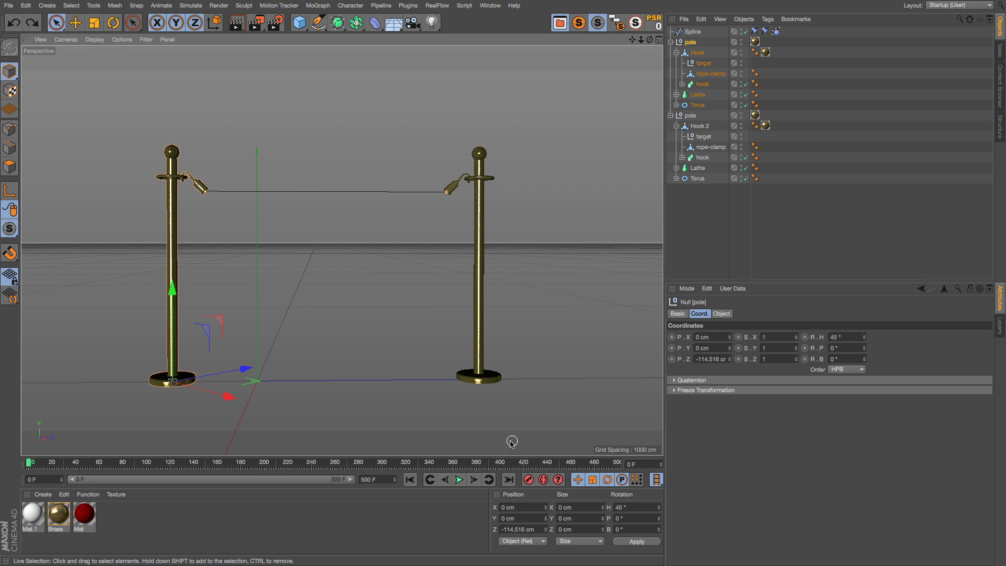
left_click(459, 480)
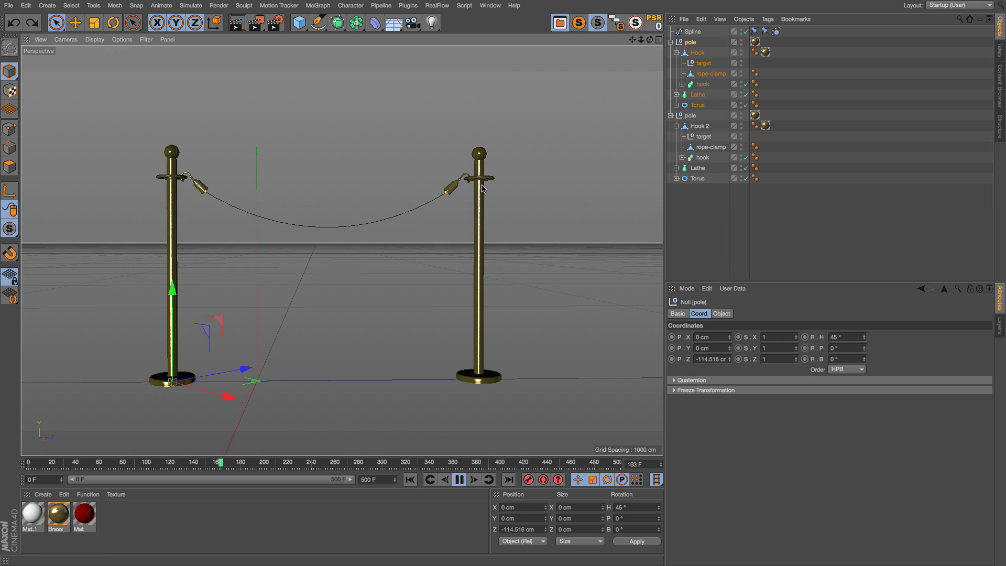
Pause the settled rope, click Set Initial on the Spline Dynamics tag, and replay from frame 0
left_click(776, 32)
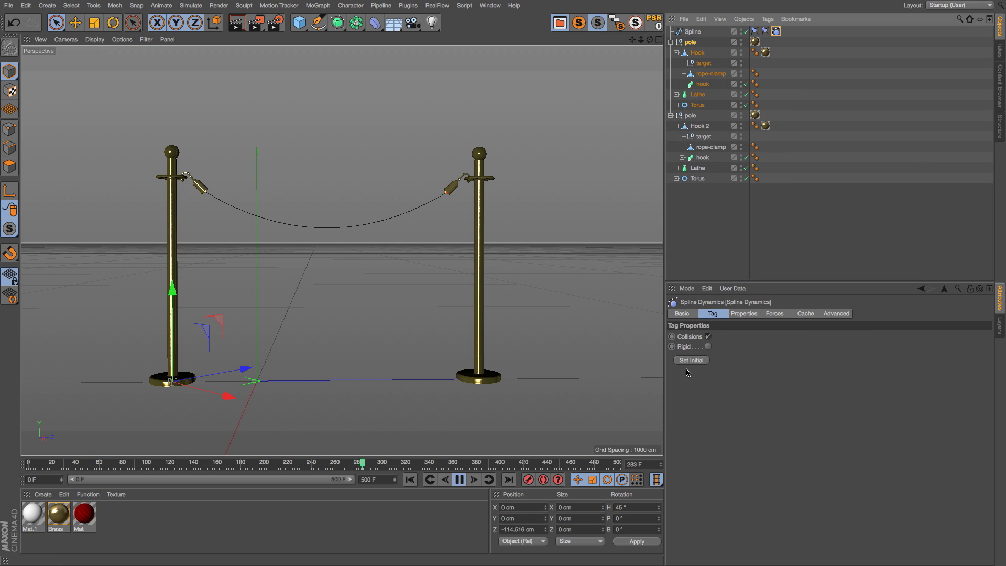
left_click(460, 477)
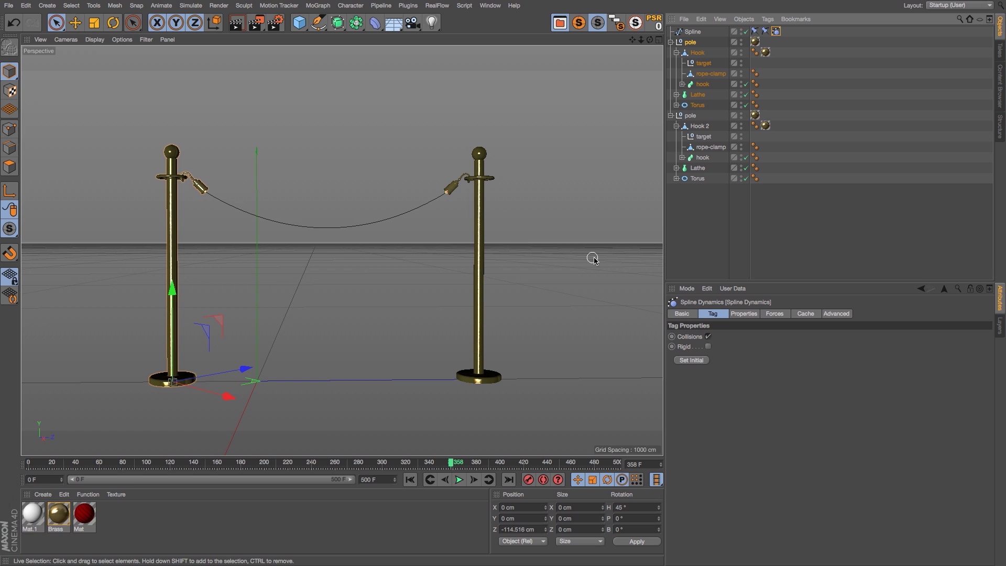
left_click(697, 361)
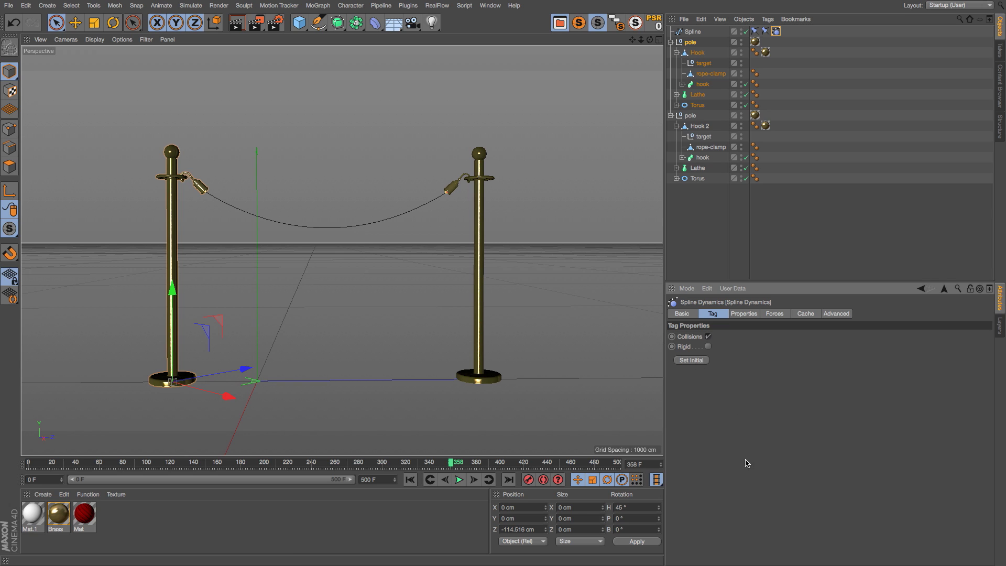
left_click(410, 480)
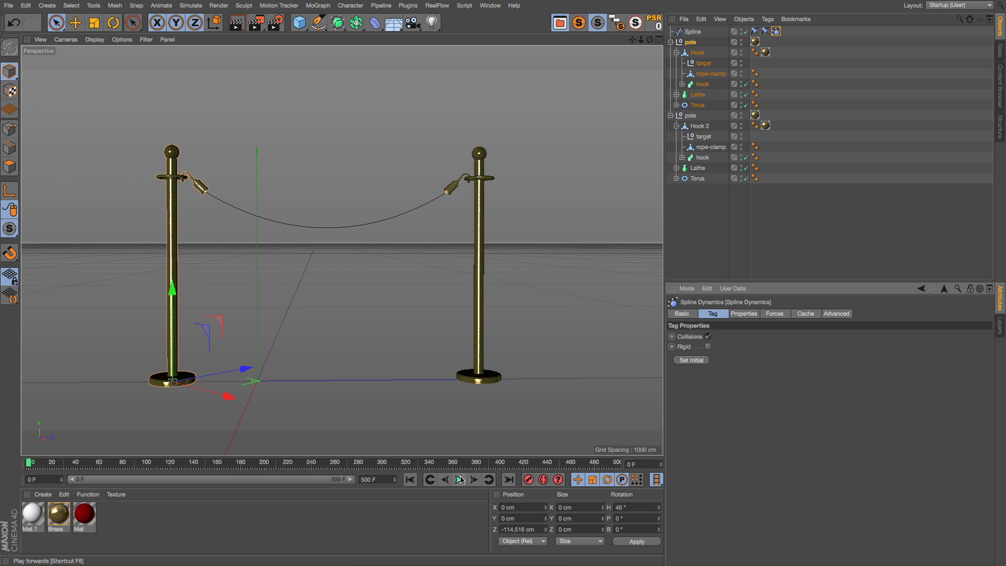
key("F8")
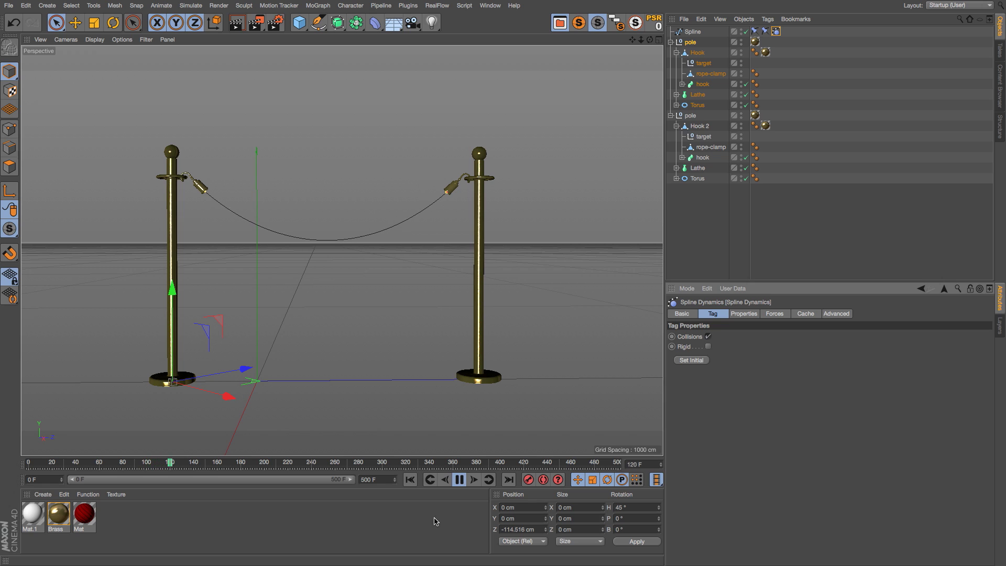
Move the right pole further from the left pole and test-play the rope simulation
left_click(410, 483)
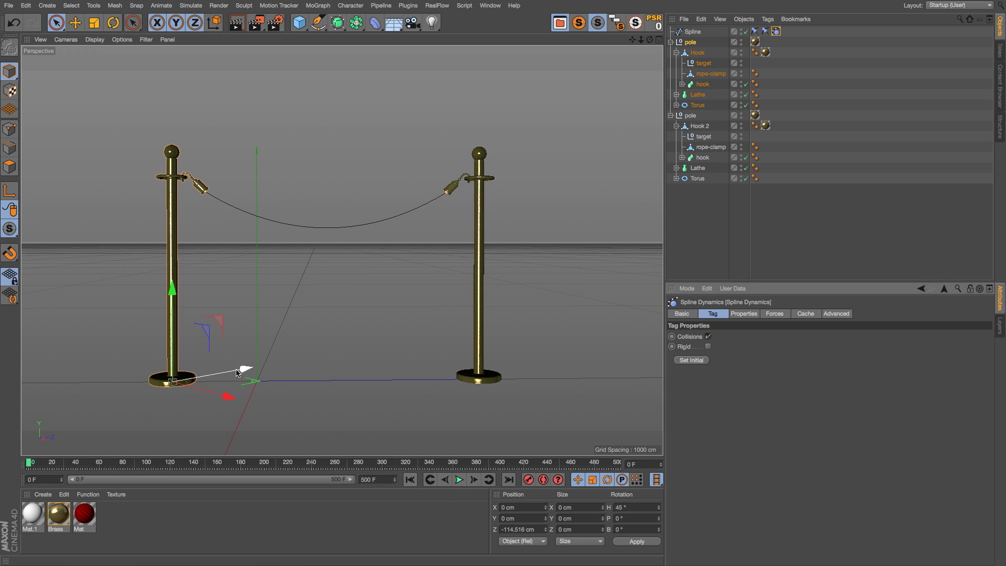
left_click(690, 116)
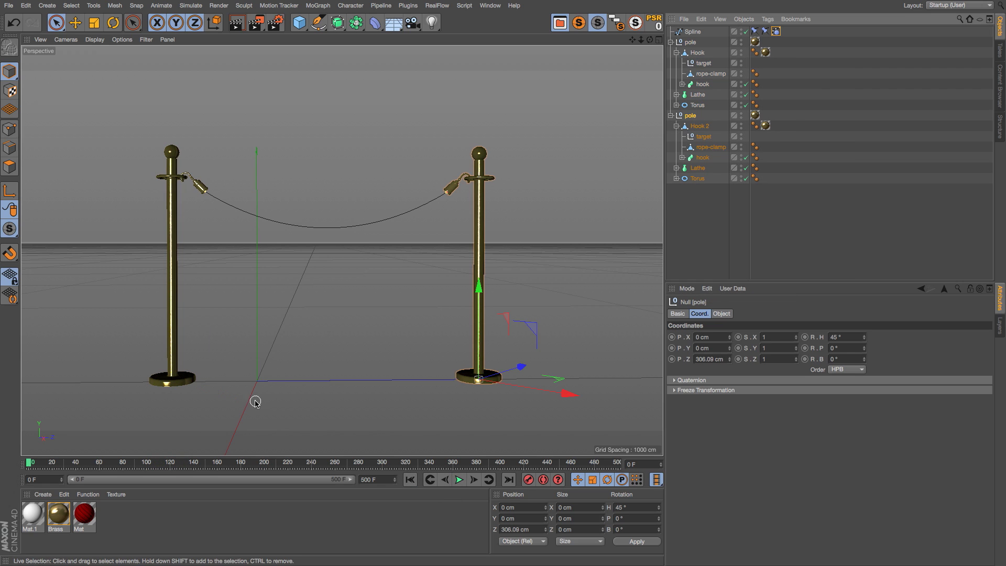
left_click_drag(534, 369, 605, 393)
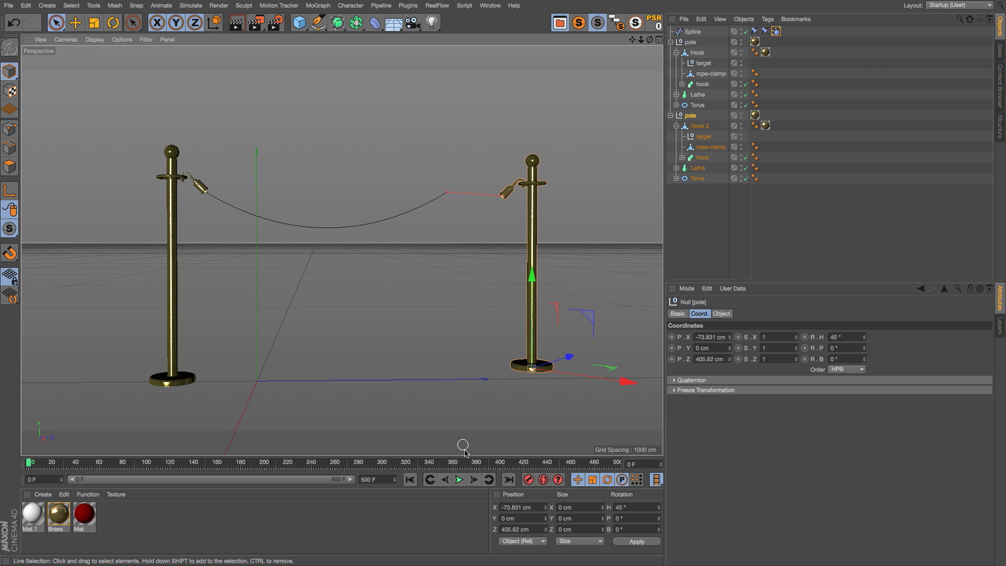
left_click(459, 480)
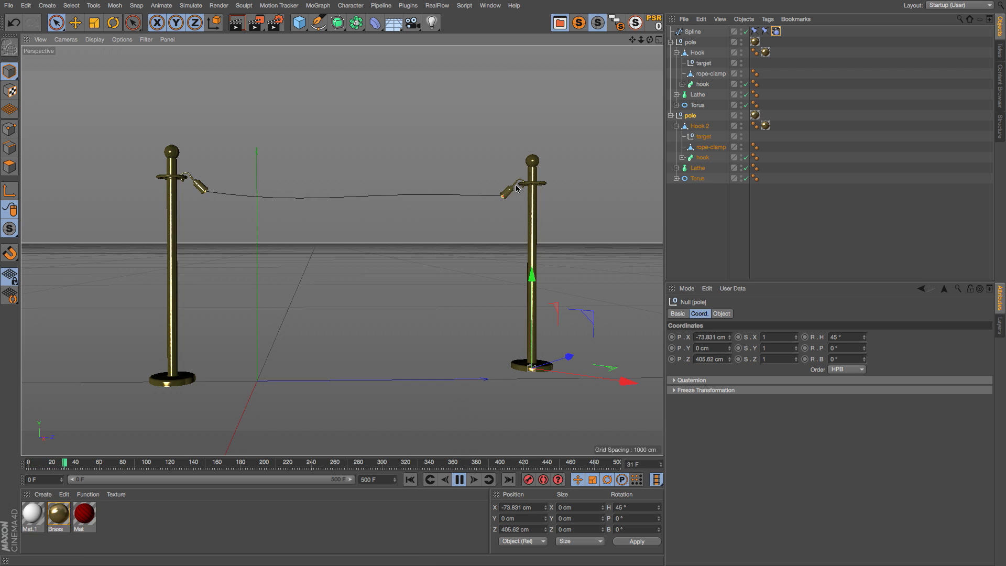
left_click(410, 480)
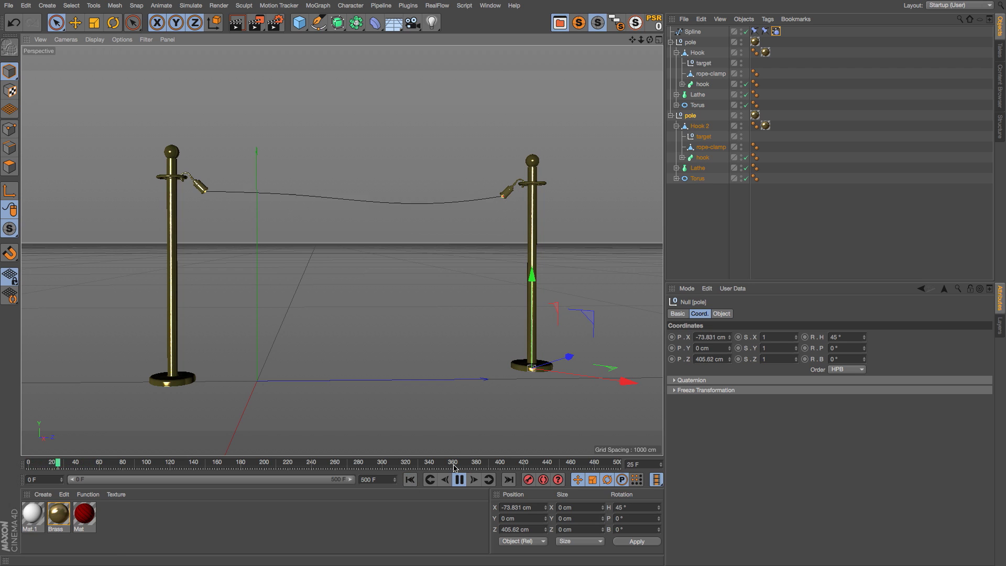
key("F8")
left_click(410, 479)
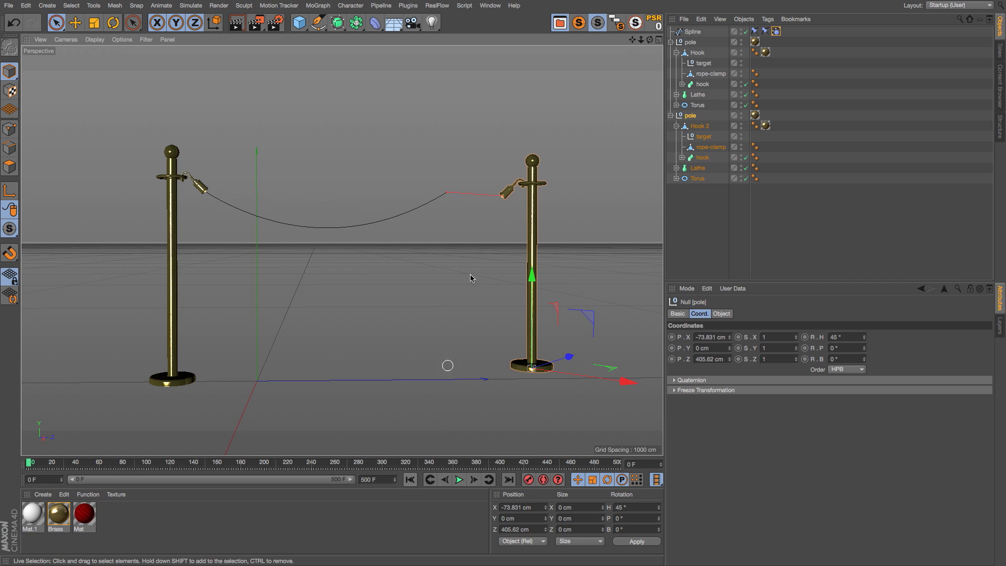
left_click(459, 480)
left_click(459, 479)
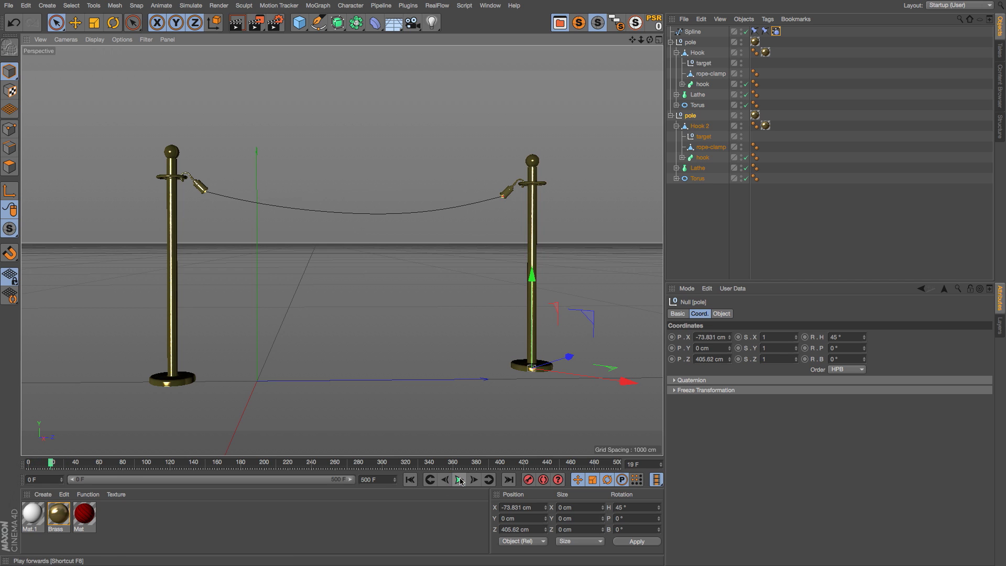
key("shift+f")
Move the second pole further right and toward the camera, then start playback
left_click_drag(574, 357, 420, 409)
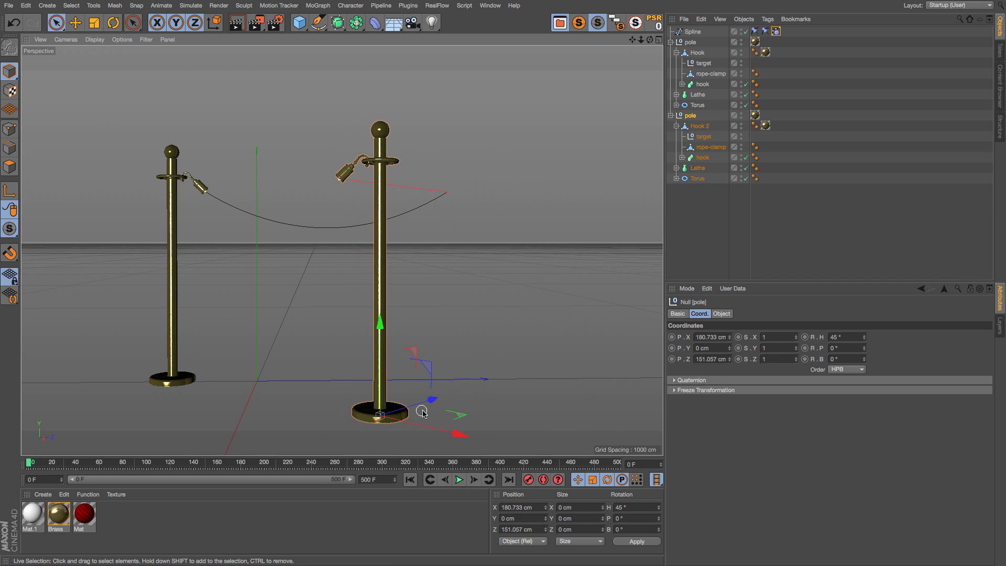
left_click(432, 427)
left_click(381, 336)
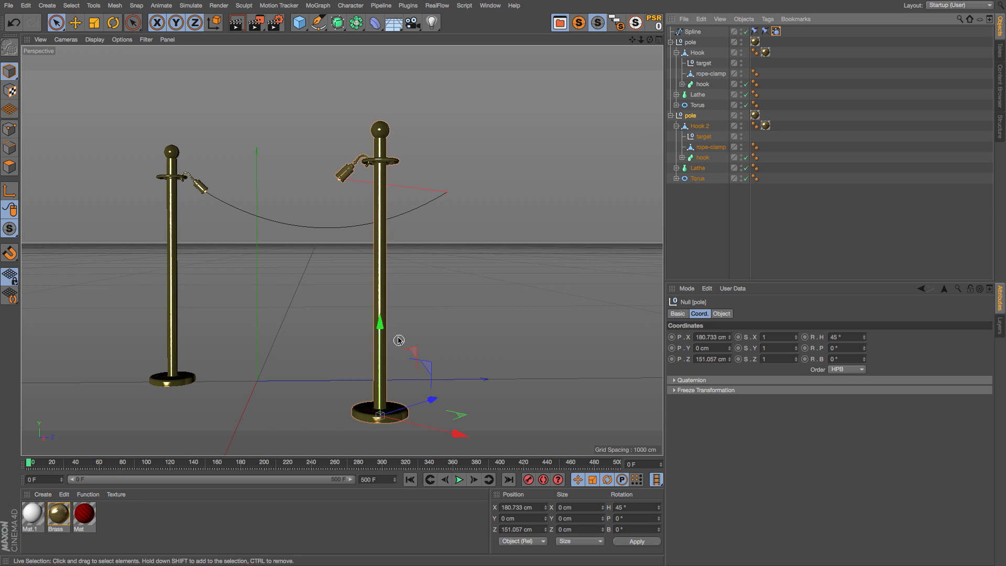
left_click_drag(444, 425, 603, 450)
left_click(459, 480)
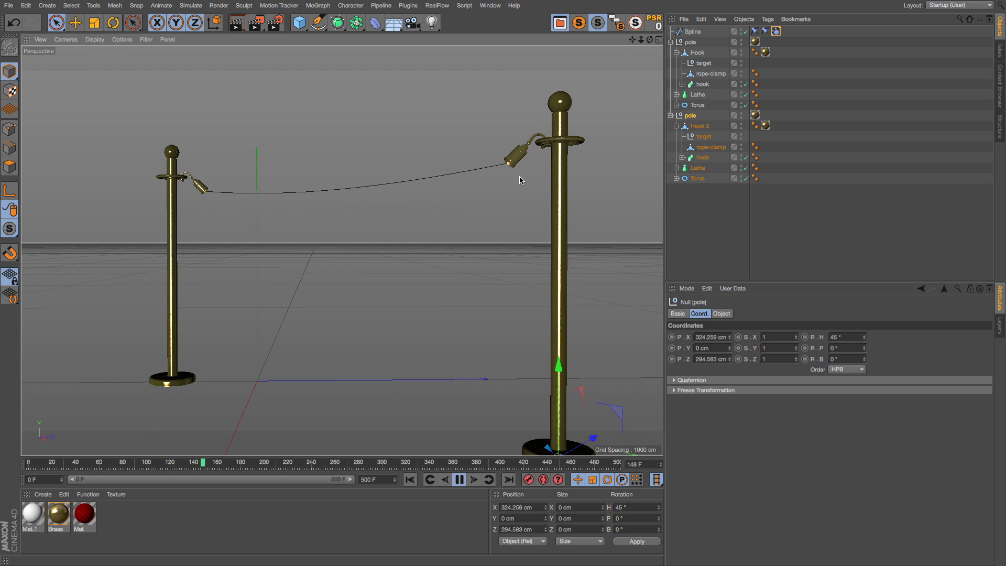
Pause at frame 193, store the rope shape with Set Initial, and replay the simulation
left_click(456, 481)
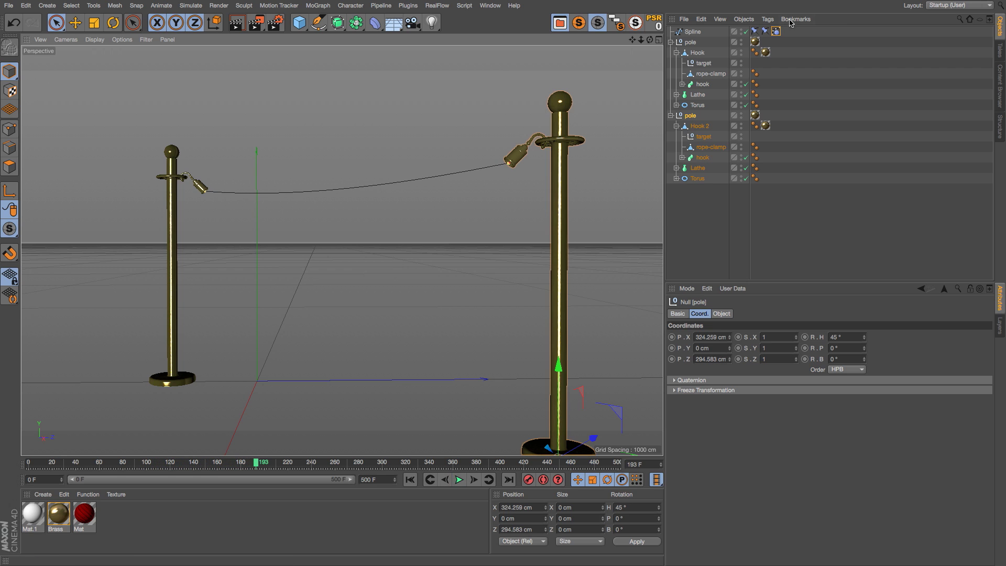
left_click(776, 32)
left_click(699, 362)
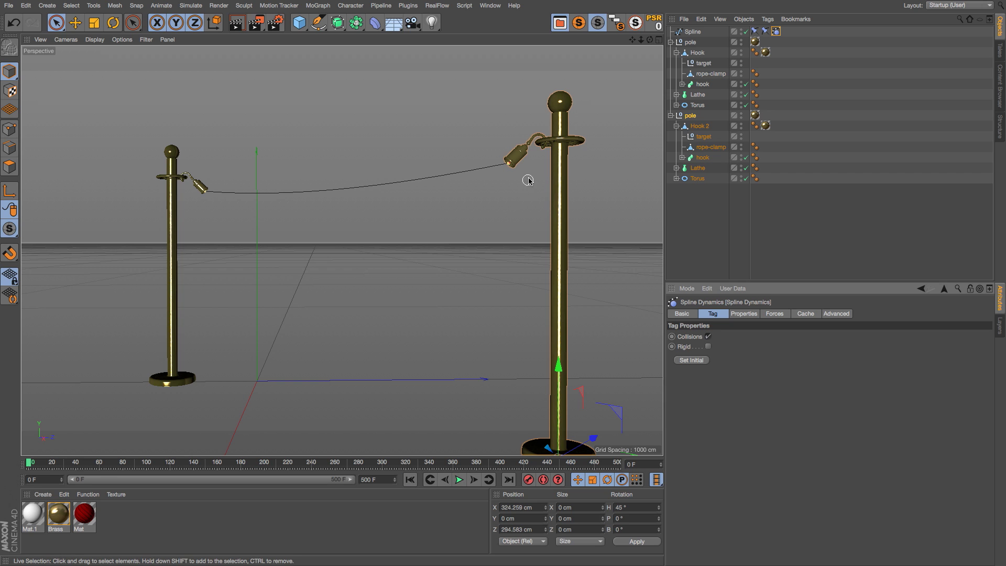
key("F8")
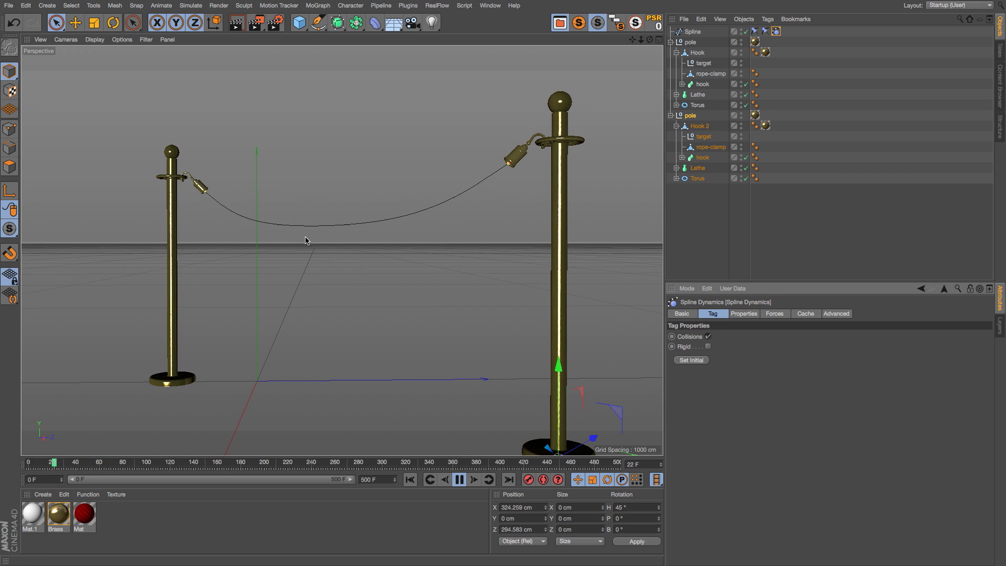
left_click_drag(403, 224, 341, 249, "alt")
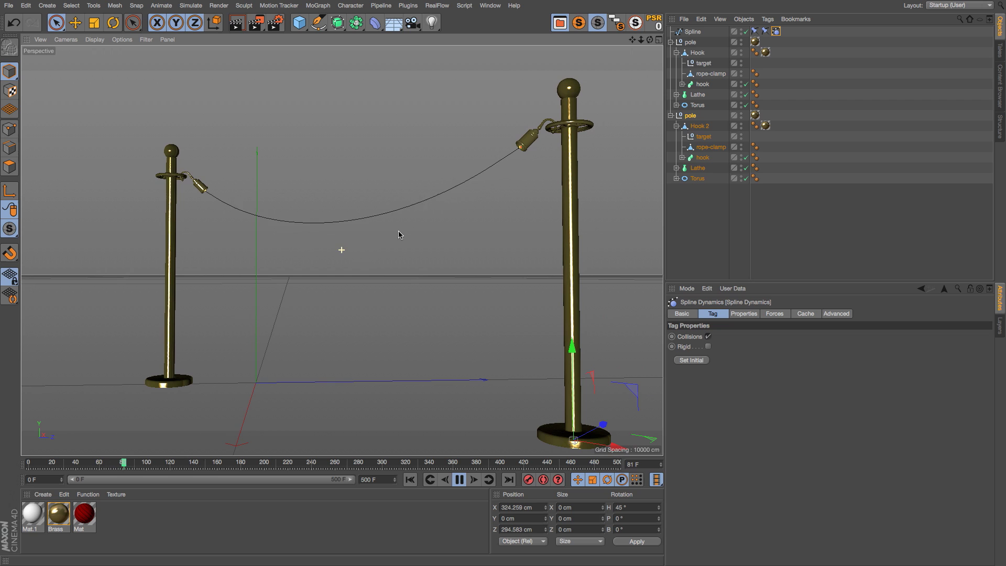
left_click(459, 479)
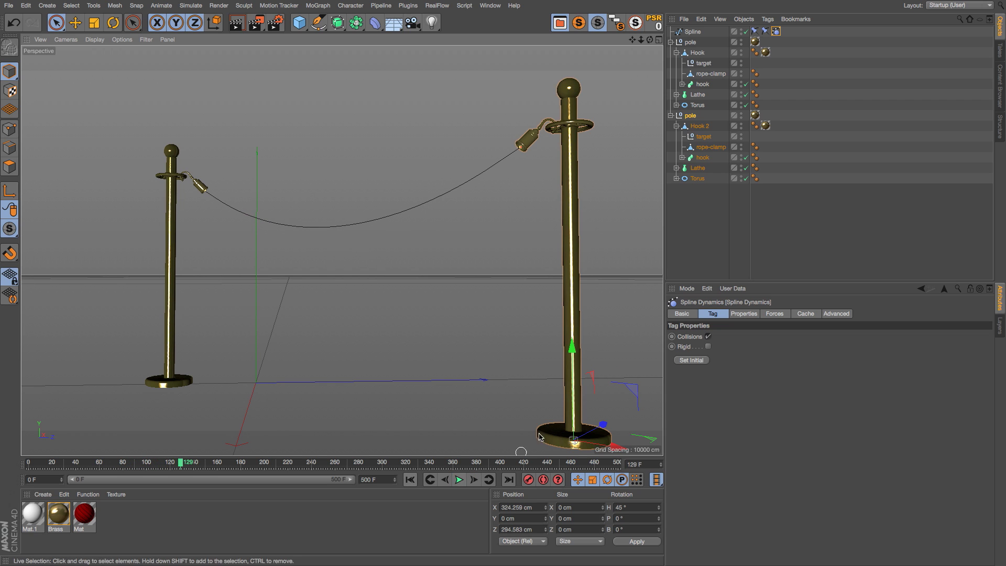
Move the second pole back toward the first, replay the rope, and deselect everything
left_click(691, 116)
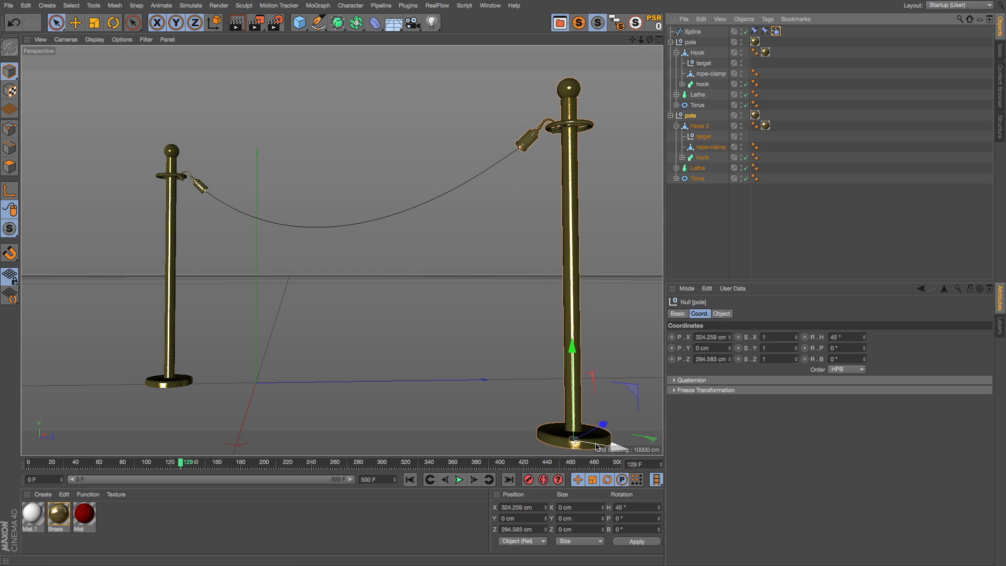
left_click_drag(597, 446, 512, 330)
left_click(431, 480)
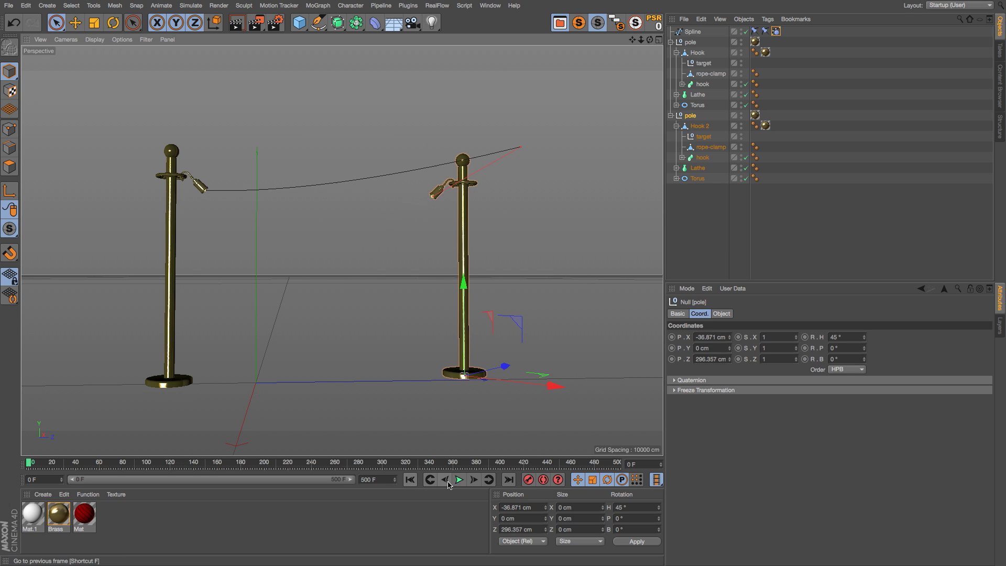
left_click(460, 480)
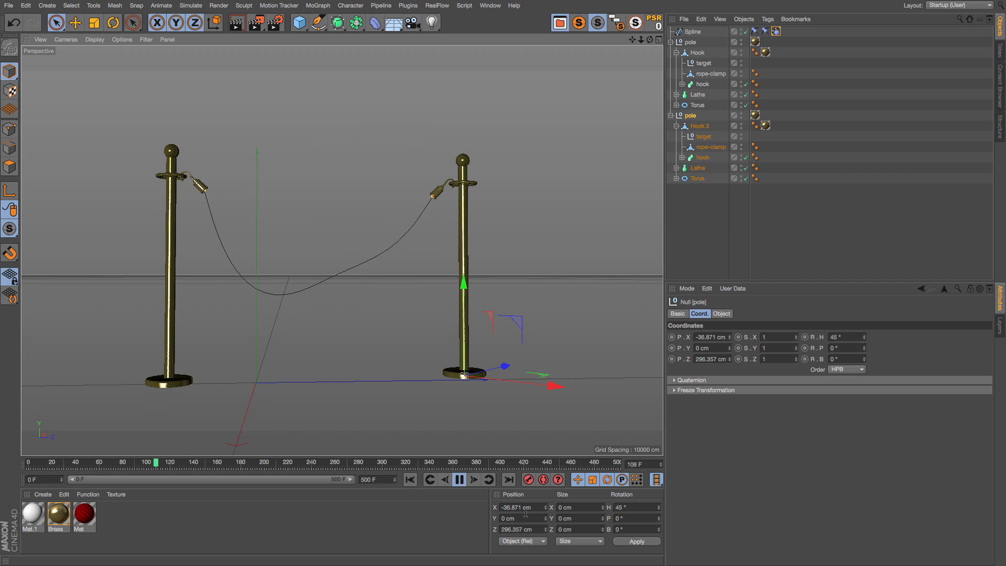
left_click(461, 480)
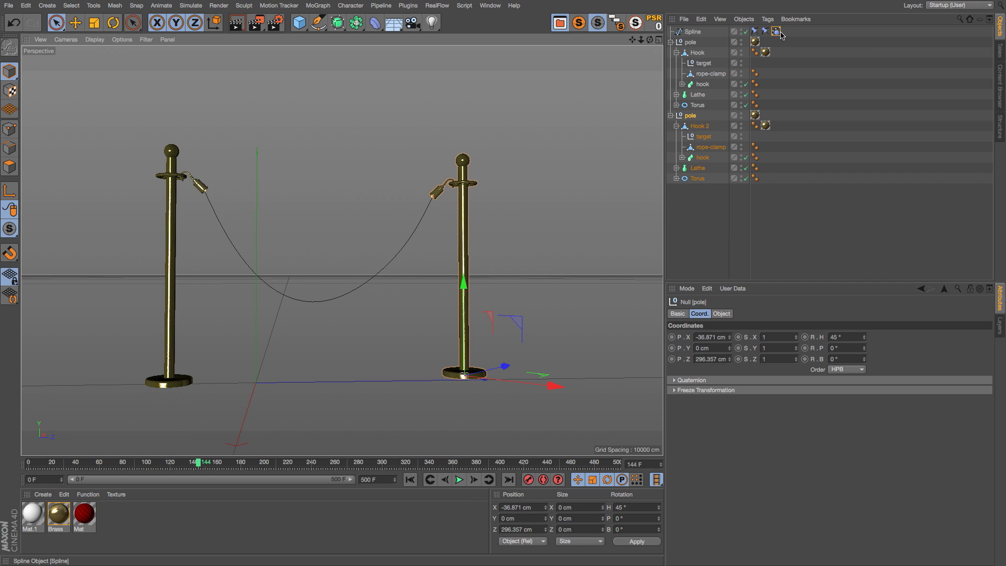
left_click(777, 31)
left_click(466, 417)
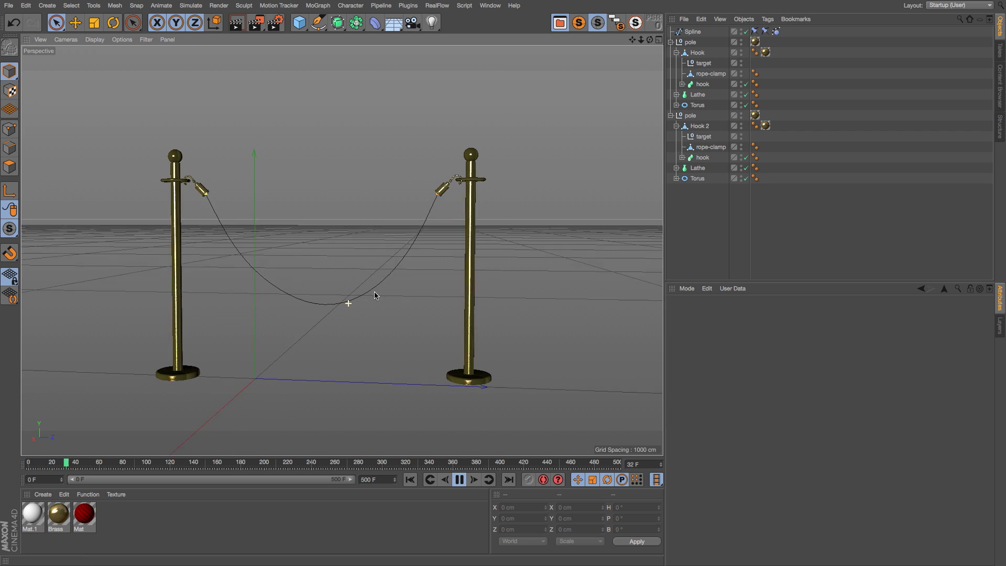
Add a Circle spline and scale it down to a small rope profile
left_click_drag(395, 378, 330, 275, "alt")
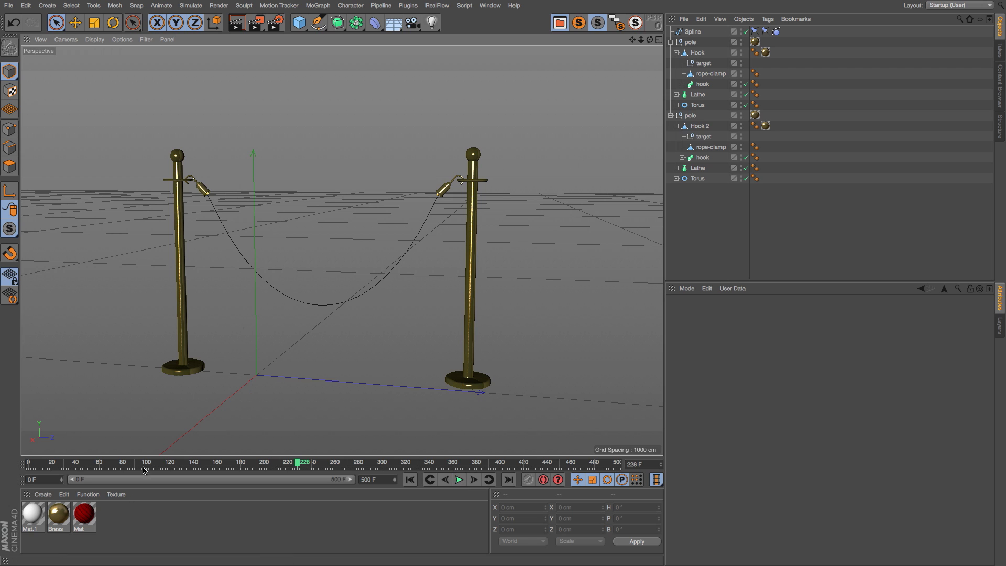
left_click_drag(319, 31, 443, 36)
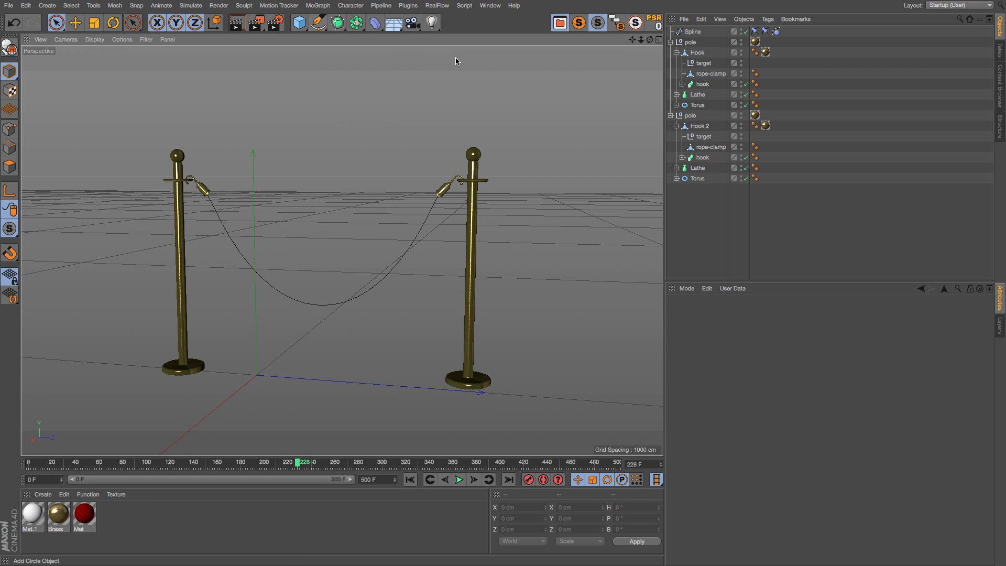
key("t")
left_click_drag(146, 303, 39, 393)
left_click_drag(338, 23, 391, 81)
Nest the Circle and rope Spline under a Sweep, thin the profile, and apply the red Mat material
left_click(698, 42)
left_click(698, 53, "shift")
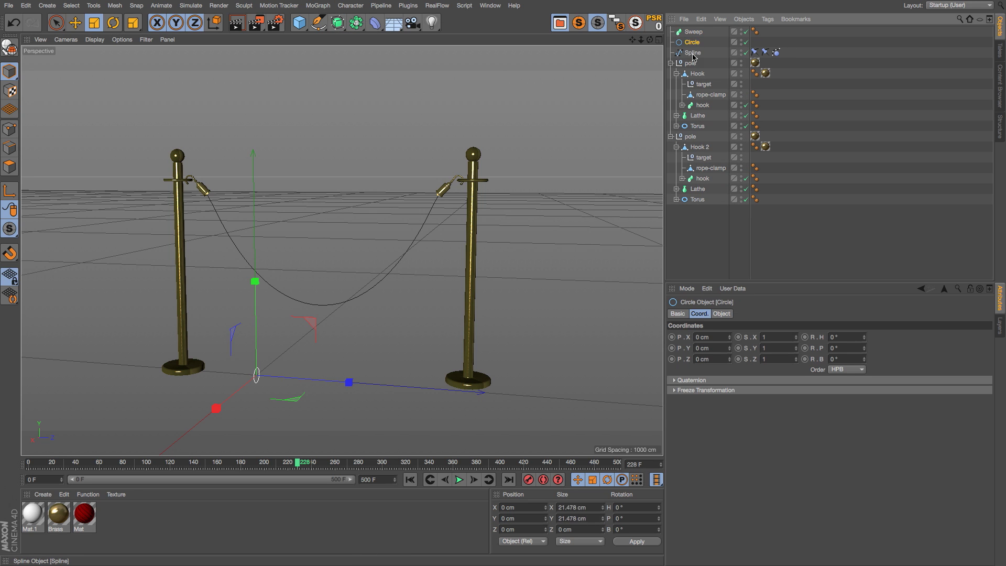
left_click_drag(698, 52, 695, 33)
left_click(694, 32)
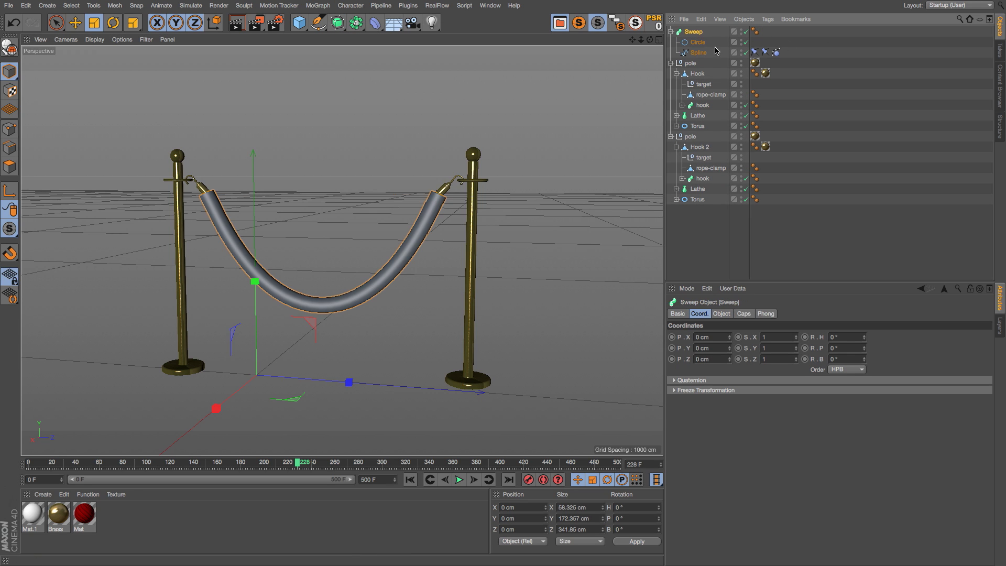
left_click(698, 42)
key("t")
left_click_drag(315, 220, 85, 247)
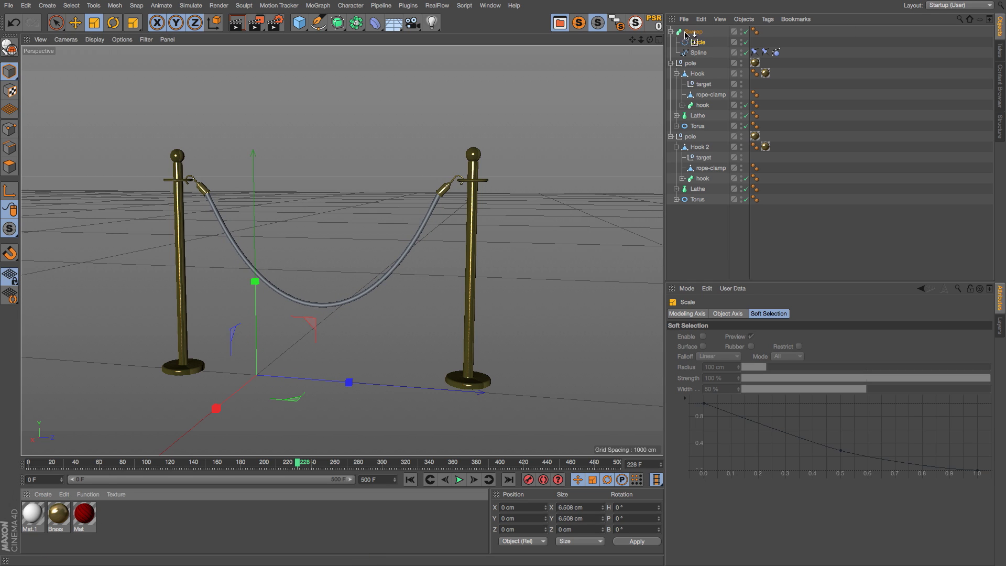
left_click_drag(687, 34, 688, 32)
left_click(410, 480)
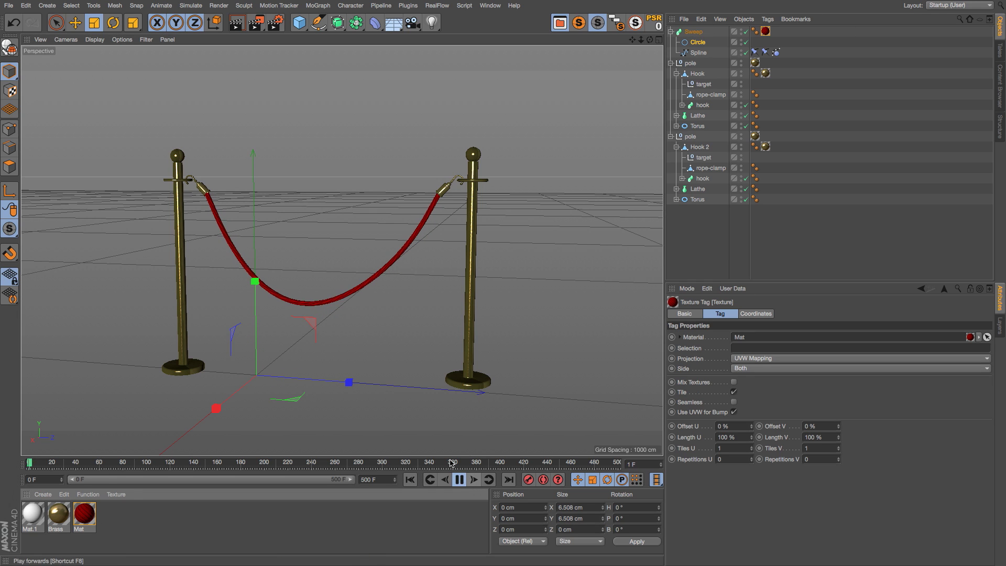
Move the second pole group along X to -107.088 cm so the rope follows its hook
left_click(691, 137)
key("e")
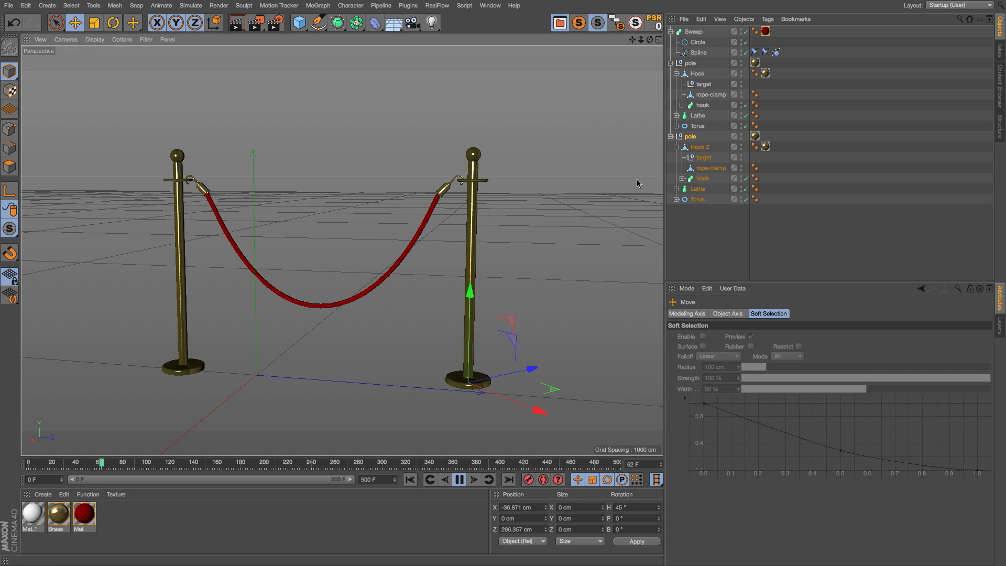
mouse_move(533, 369)
left_mouse_down()
mouse_move(542, 366)
mouse_move(483, 368)
mouse_move(477, 400)
mouse_move(525, 367)
mouse_move(555, 406)
mouse_move(514, 373)
mouse_move(532, 352)
left_mouse_up()
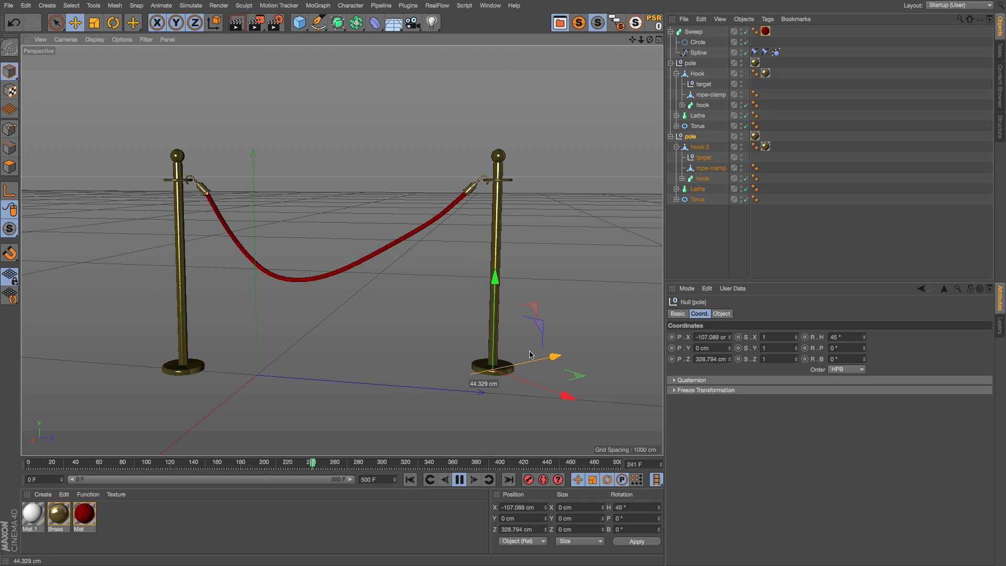